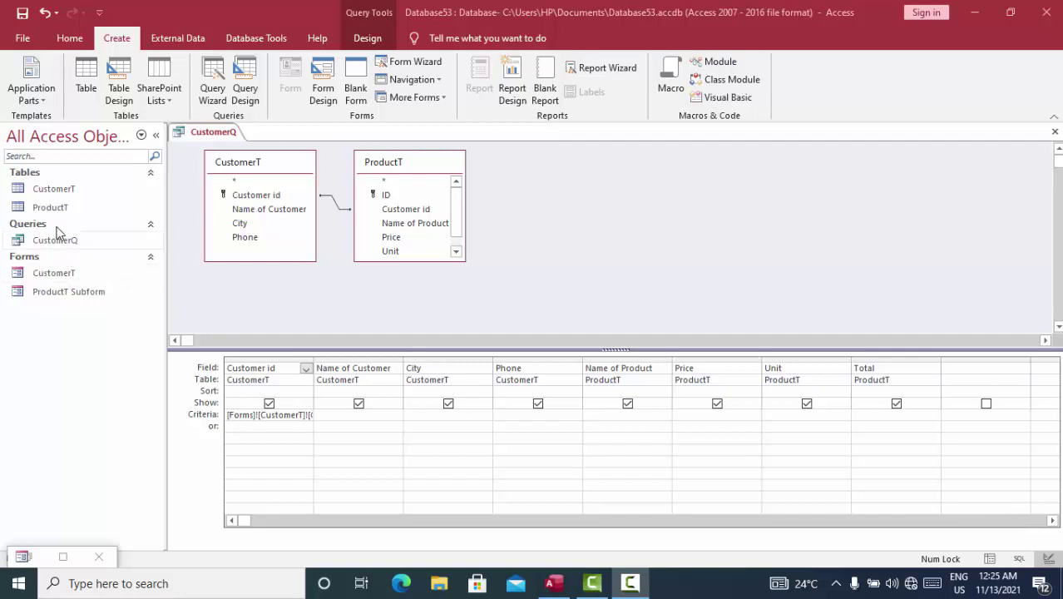
# Open the CustomerT and ProductT tables and select the Rice record with ID 112.
pyautogui.doubleClick(55, 189)
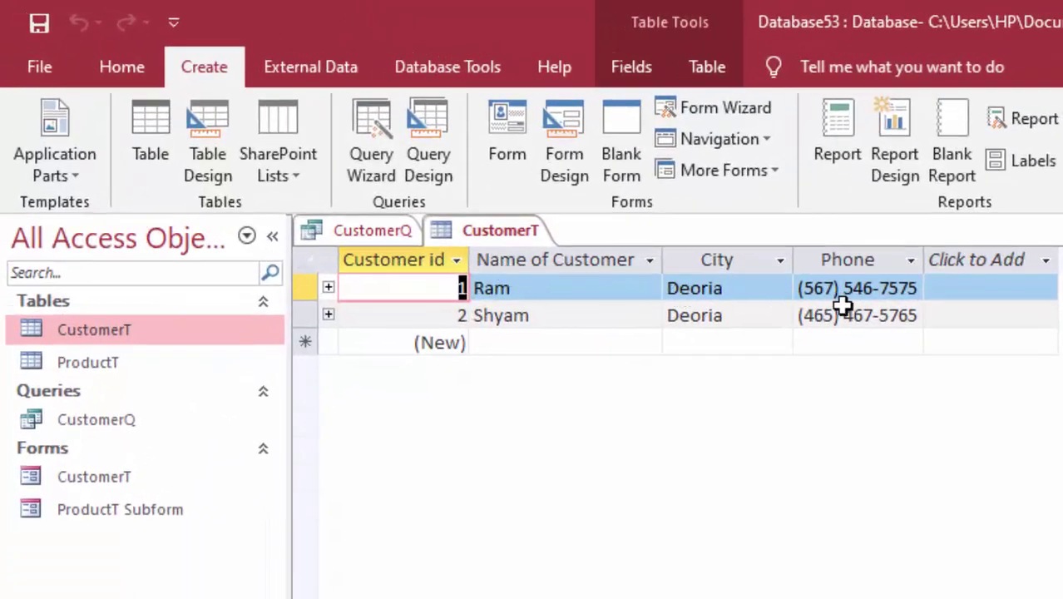
pyautogui.doubleClick(132, 363)
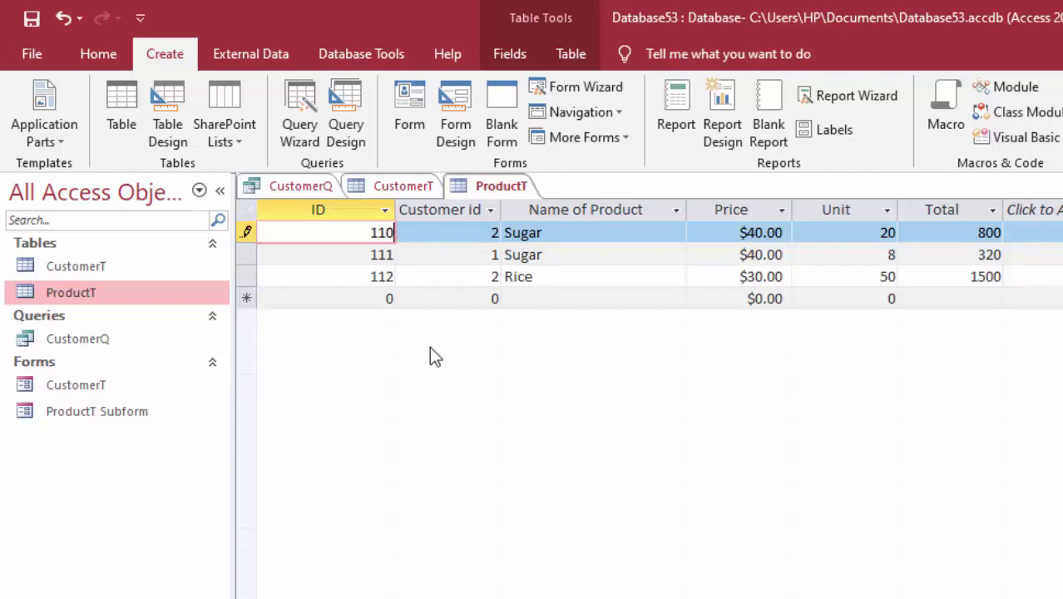
pyautogui.click(330, 277)
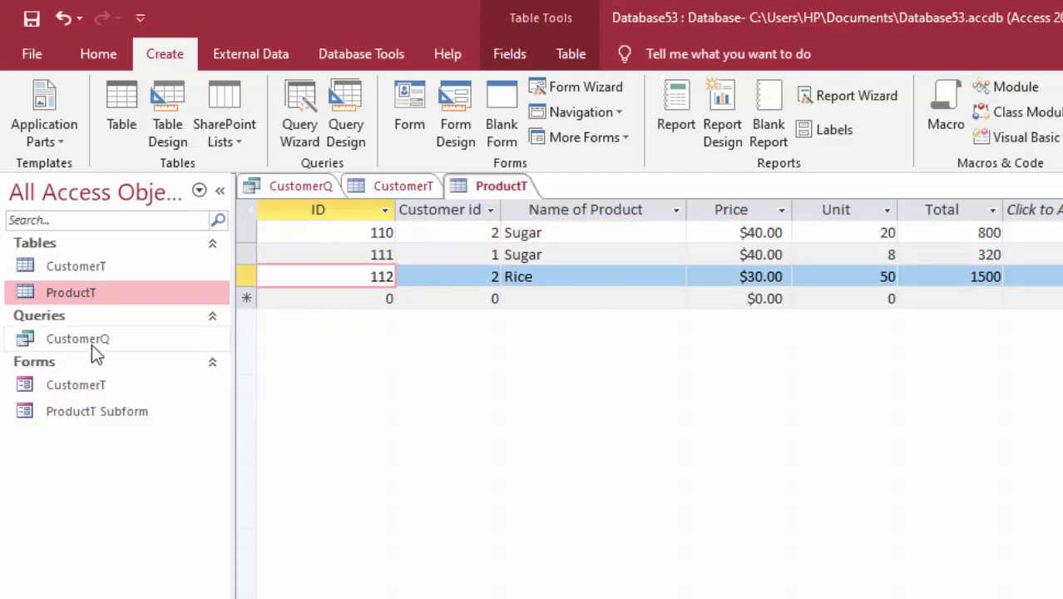
pyautogui.doubleClick(115, 396)
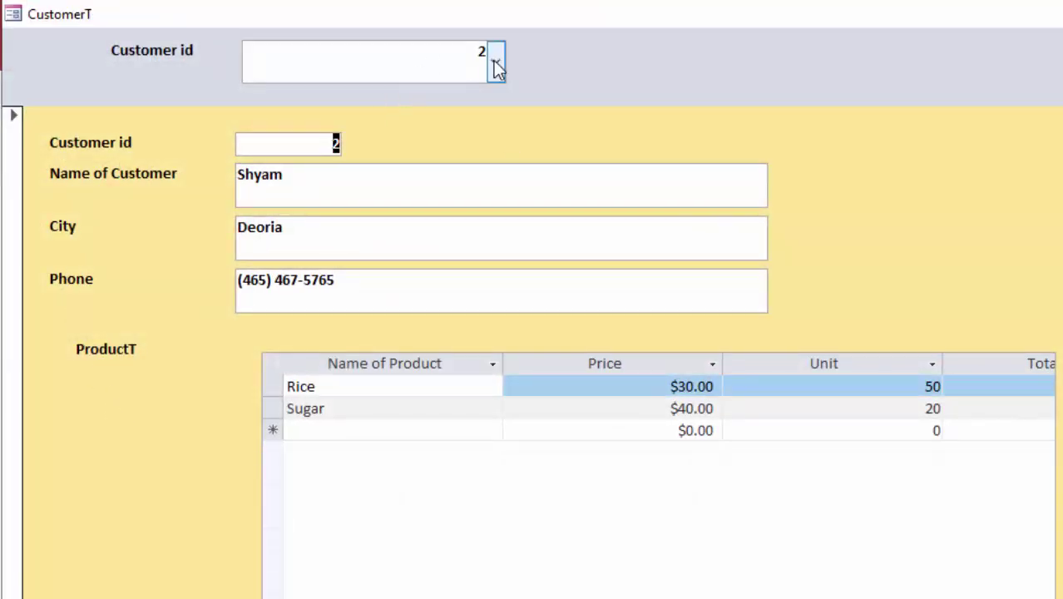
pyautogui.click(497, 63)
pyautogui.click(412, 94)
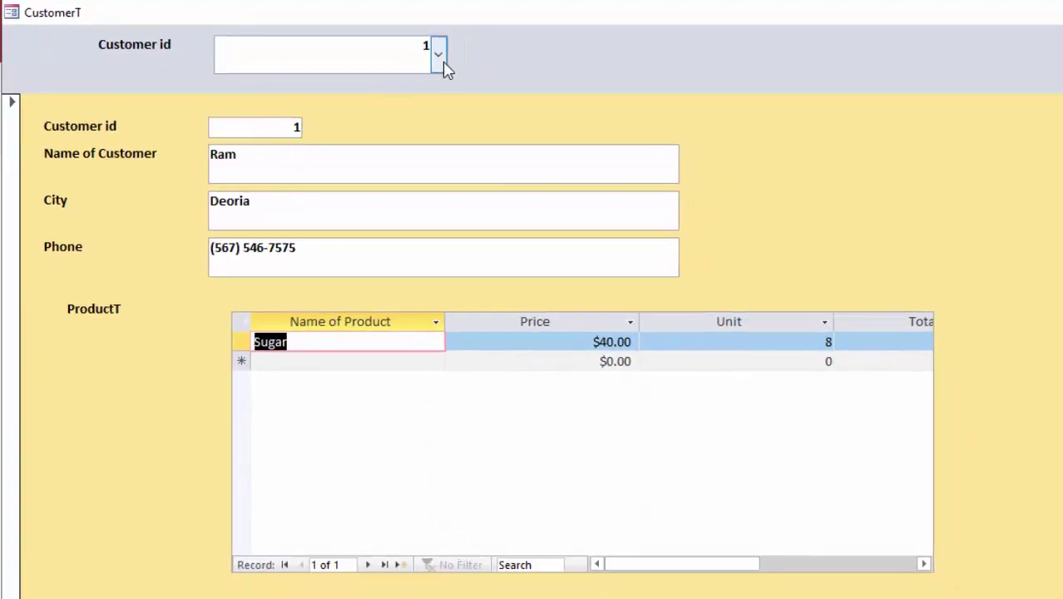
pyautogui.click(439, 58)
pyautogui.click(390, 87)
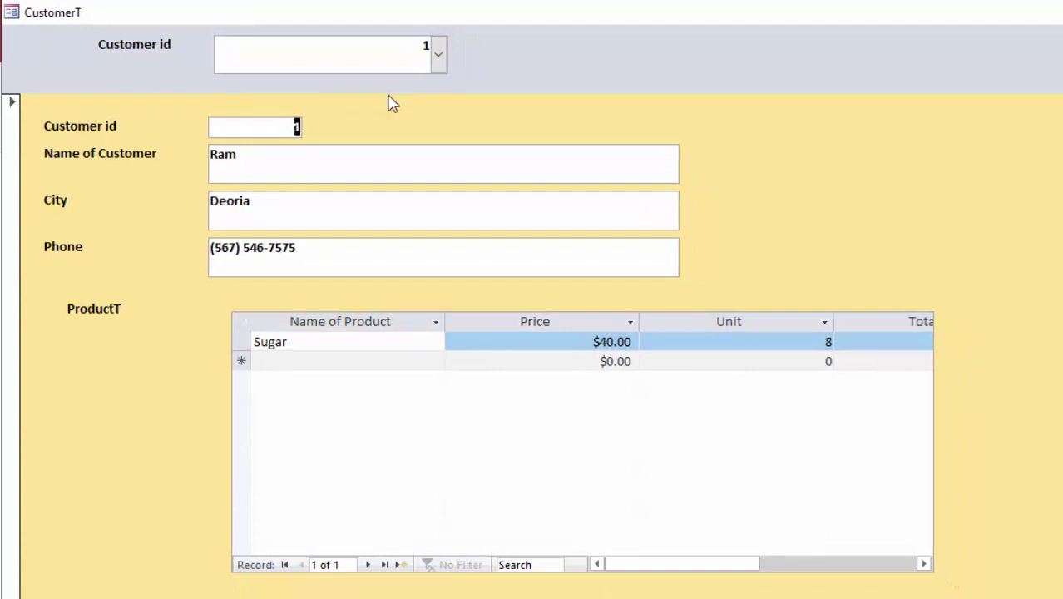
pyautogui.click(438, 55)
pyautogui.click(439, 87)
pyautogui.click(439, 63)
pyautogui.click(398, 102)
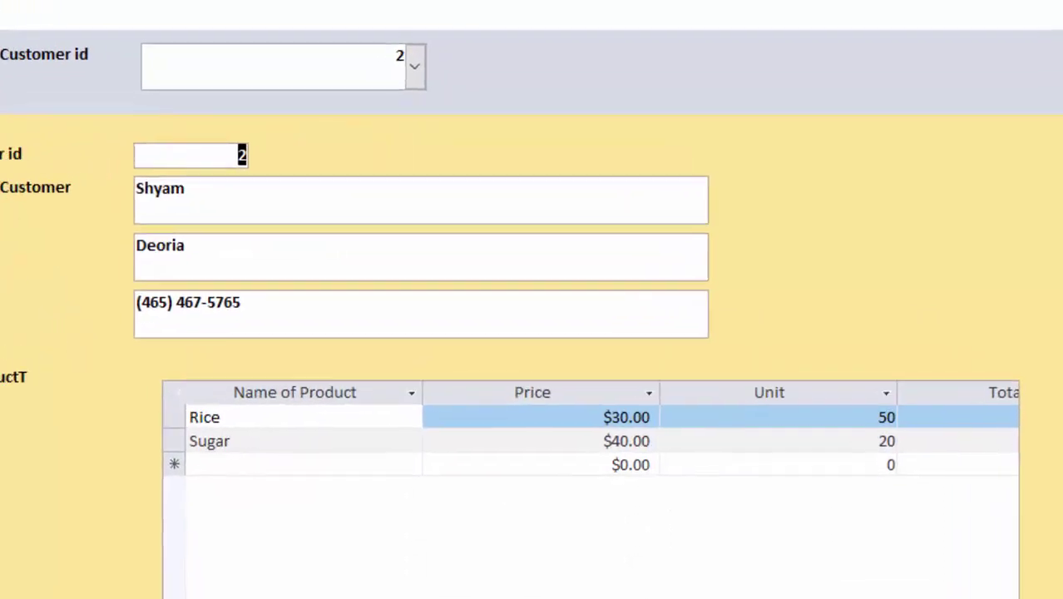
pyautogui.press('Tab')
pyautogui.press('Tab')
pyautogui.press('Tab')
pyautogui.press('Tab')
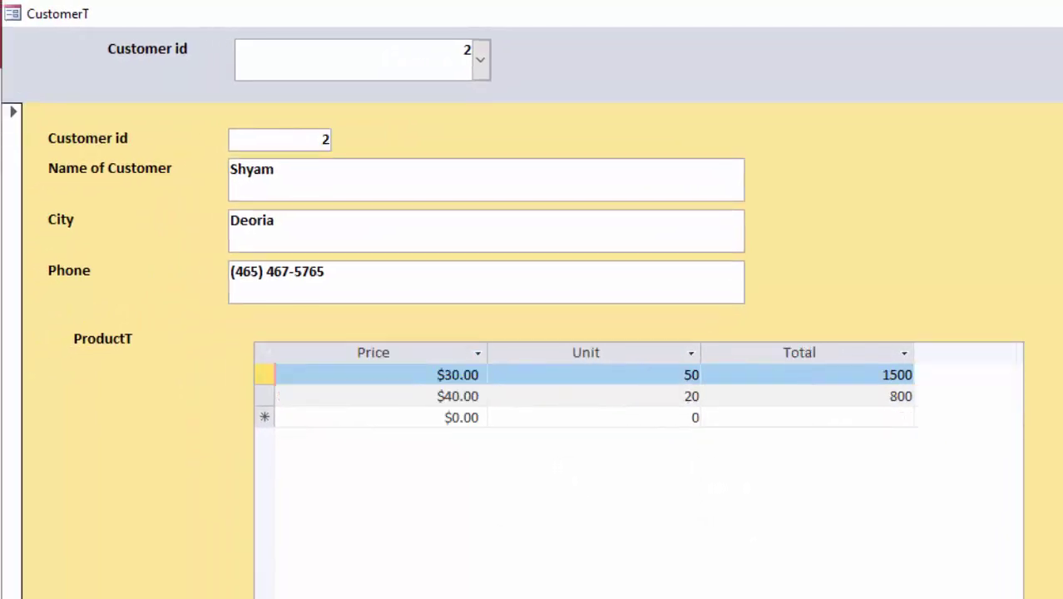
pyautogui.press('Home')
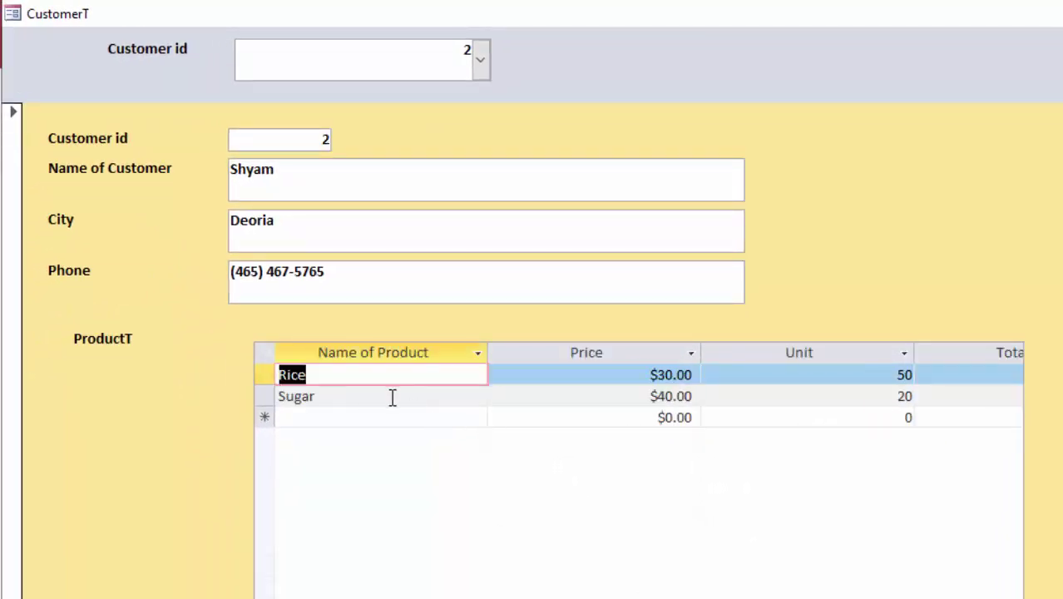
pyautogui.click(392, 398)
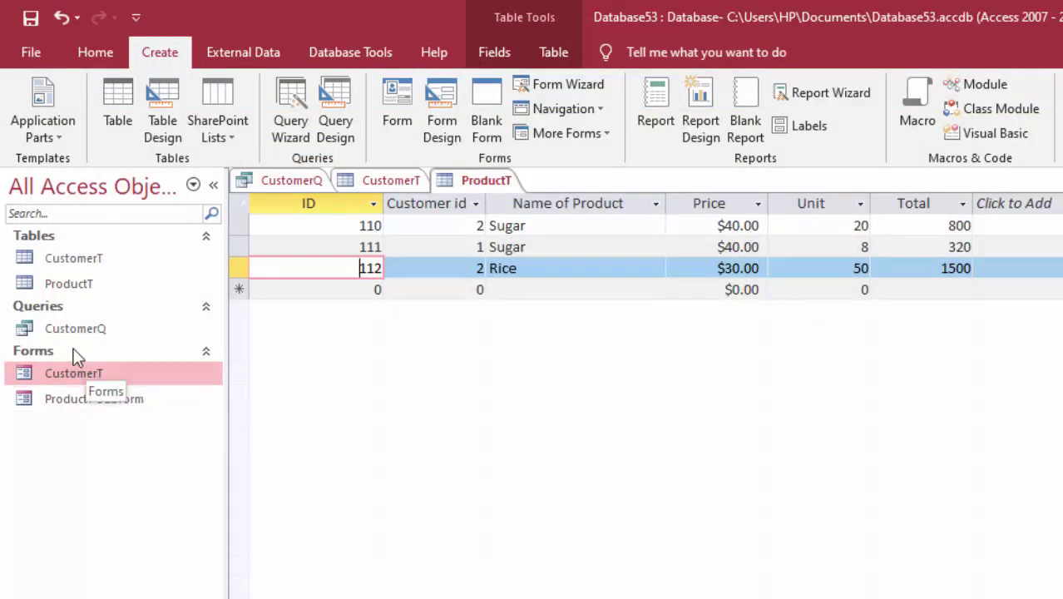
# Run CustomerQ, cancel its prompt, and widen the Customer id column in Design View to reveal its criteria.
pyautogui.click(89, 329)
pyautogui.doubleClick(88, 328)
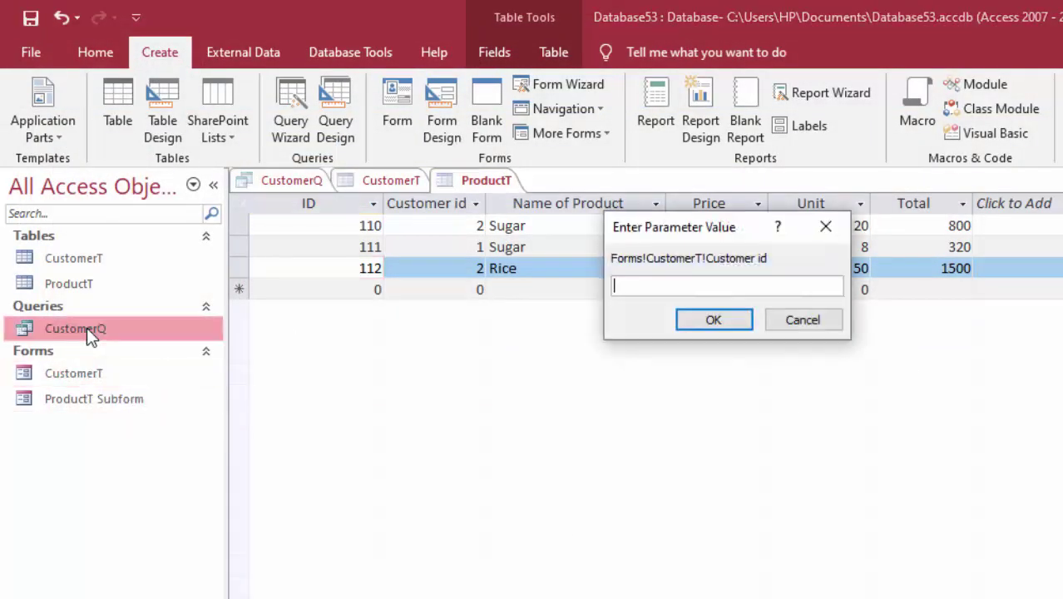
pyautogui.click(826, 226)
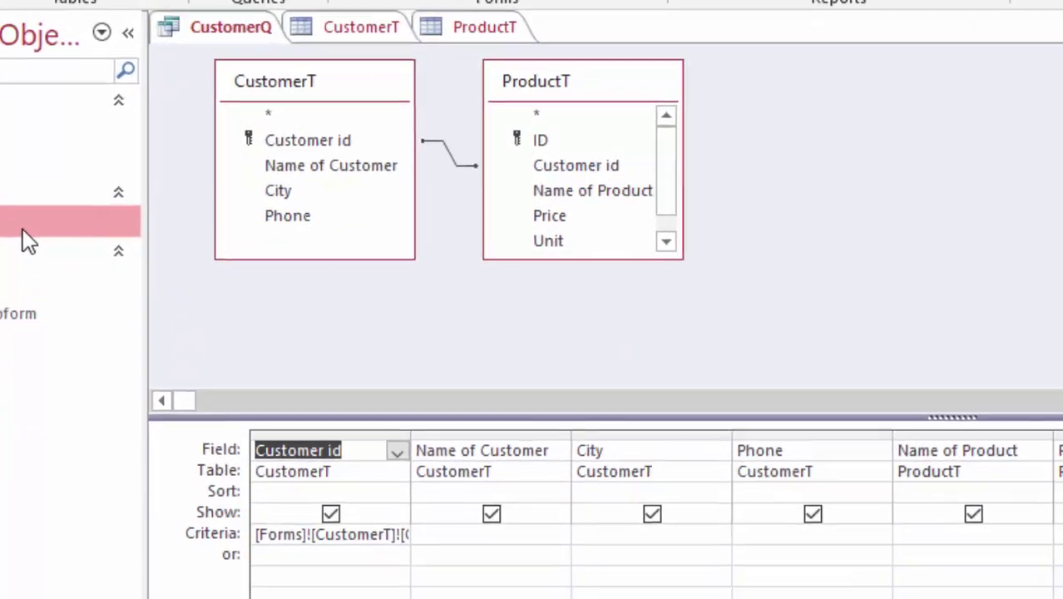
pyautogui.rightClick(25, 237)
pyautogui.click(95, 279)
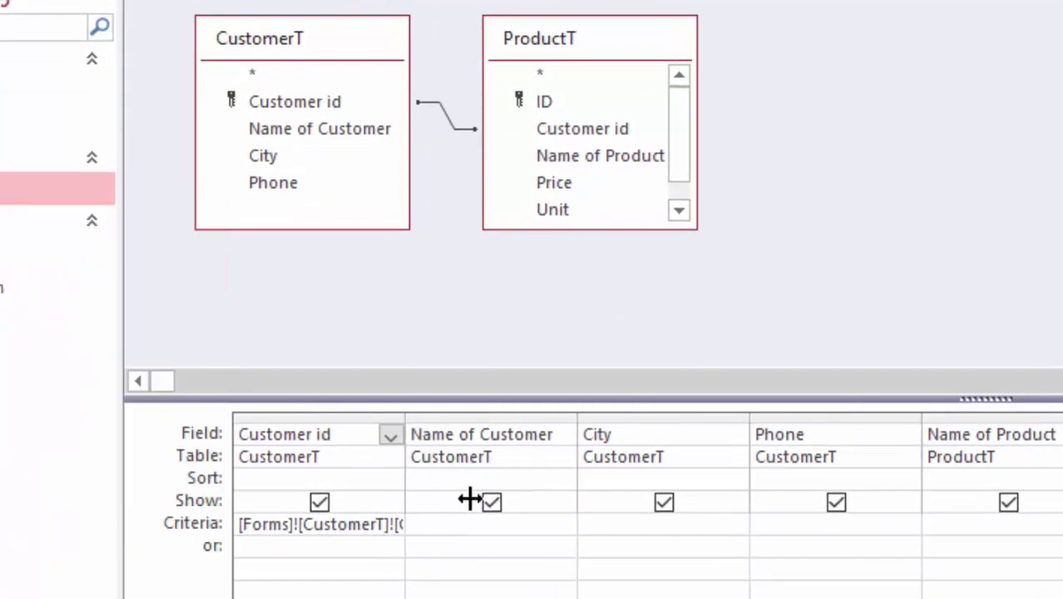
pyautogui.moveTo(407, 412); pyautogui.dragTo(499, 524)
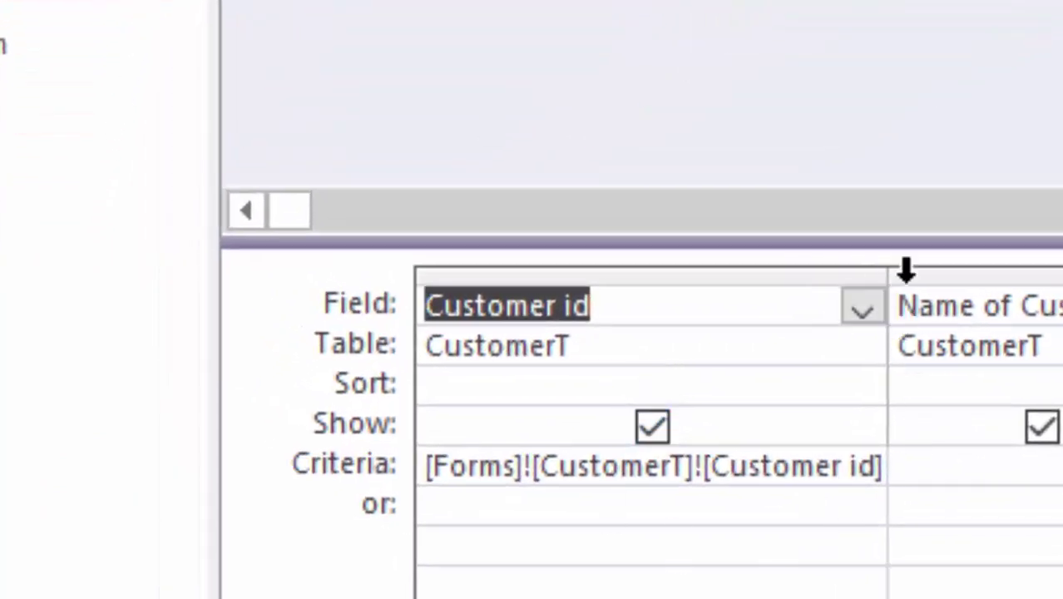
pyautogui.moveTo(887, 275); pyautogui.dragTo(983, 396)
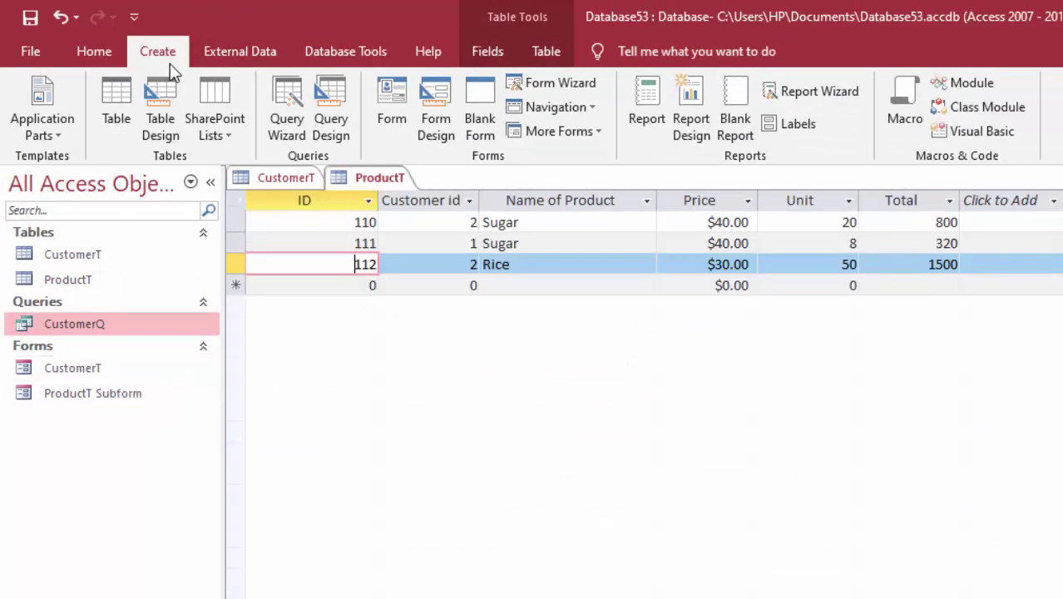
# Start the Report Wizard with Query: CustomerQ as the data source.
pyautogui.click(790, 96)
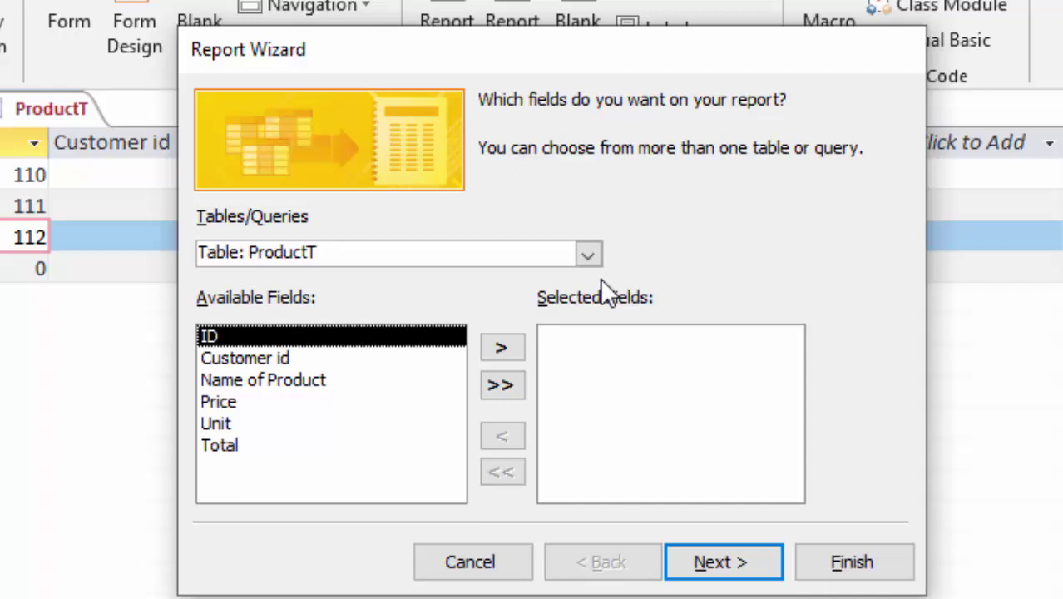
pyautogui.click(588, 252)
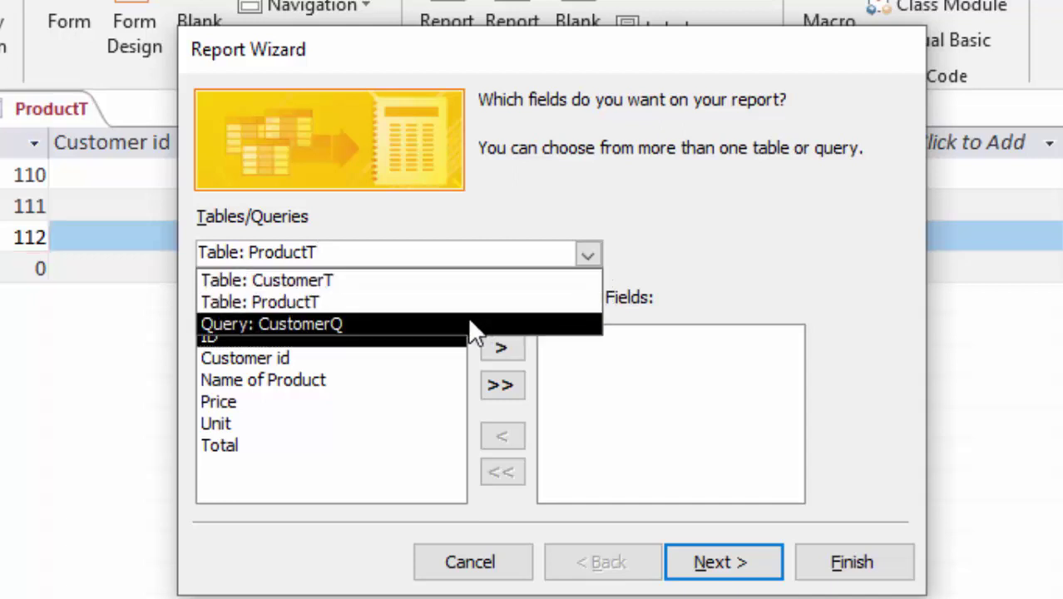
pyautogui.click(467, 322)
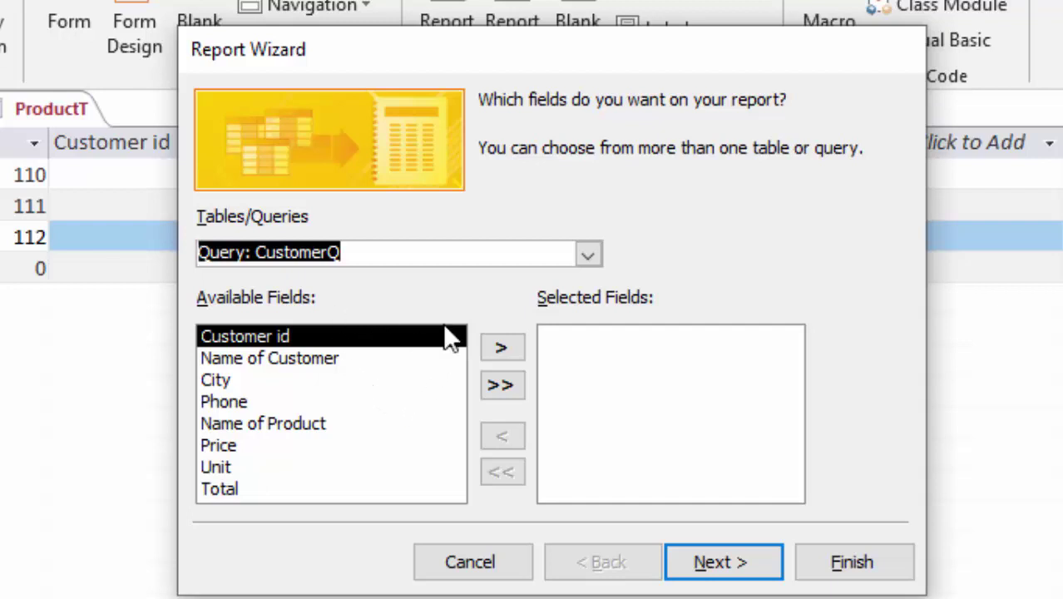
pyautogui.click(588, 254)
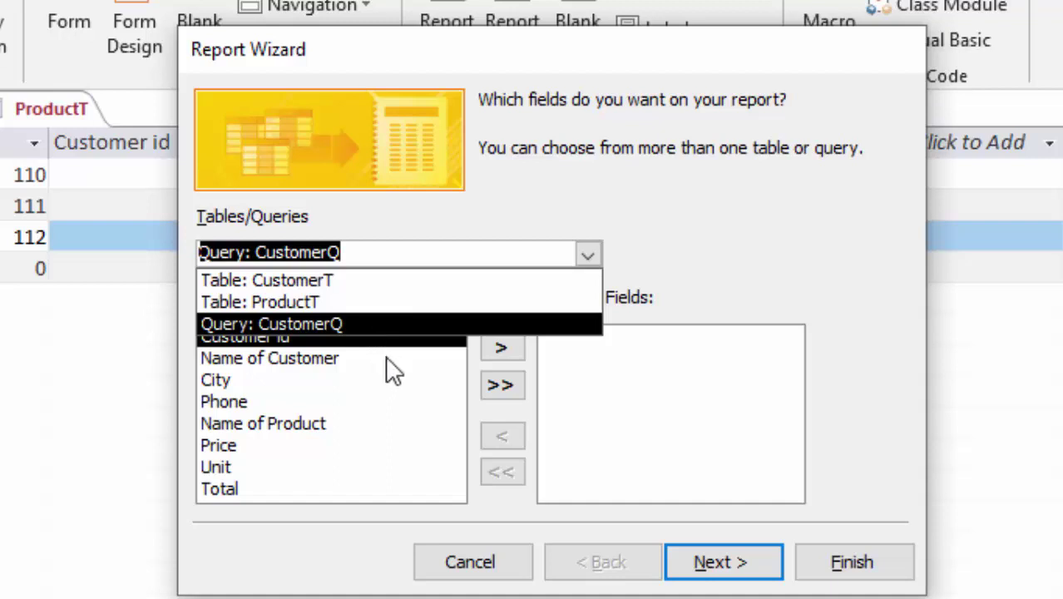
pyautogui.click(379, 401)
# Add Phone, Name of Customer, City, Name of Product, Price, Unit and Total as report fields.
pyautogui.click(501, 348)
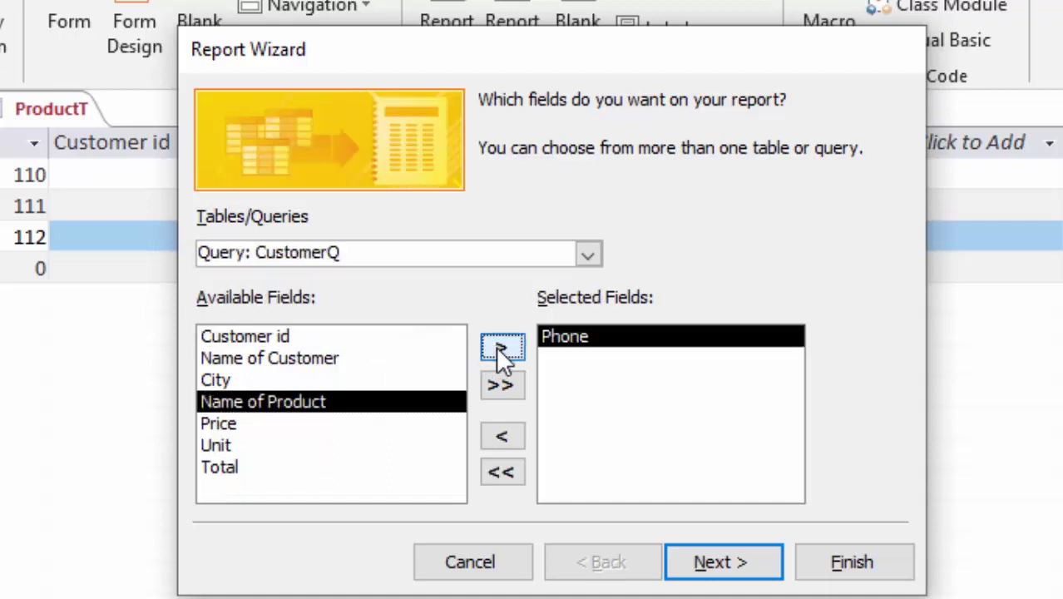
pyautogui.click(459, 357)
pyautogui.click(502, 348)
pyautogui.click(501, 350)
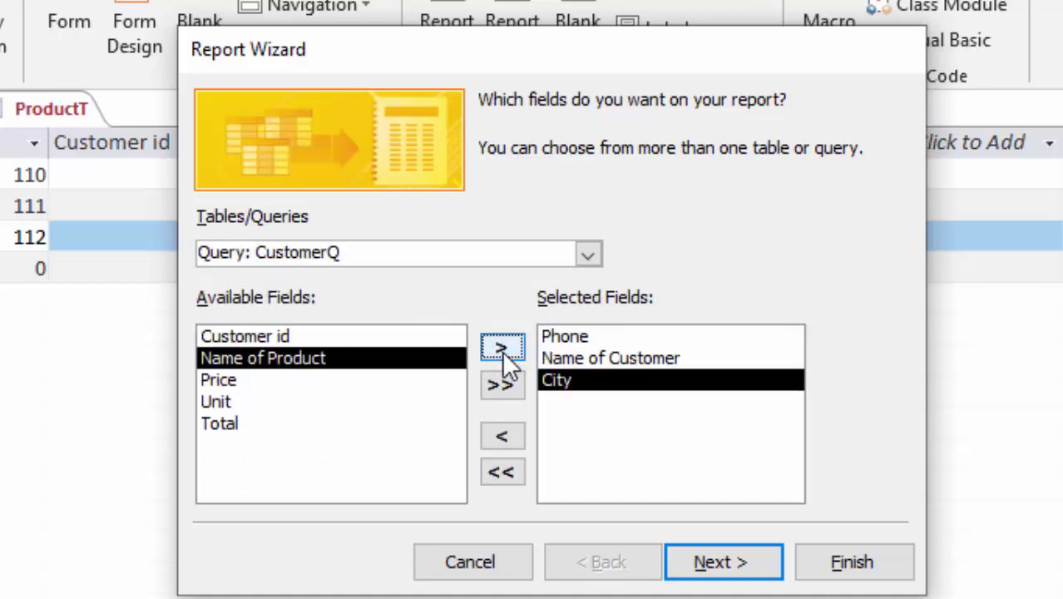
pyautogui.click(502, 350)
pyautogui.click(501, 350)
pyautogui.click(502, 350)
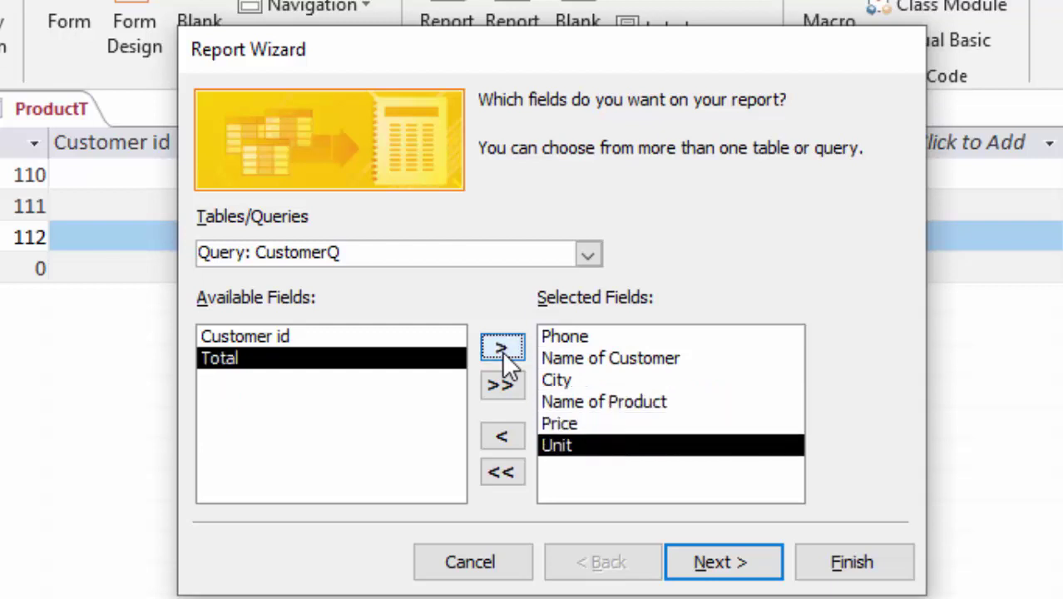
pyautogui.click(501, 351)
pyautogui.click(707, 562)
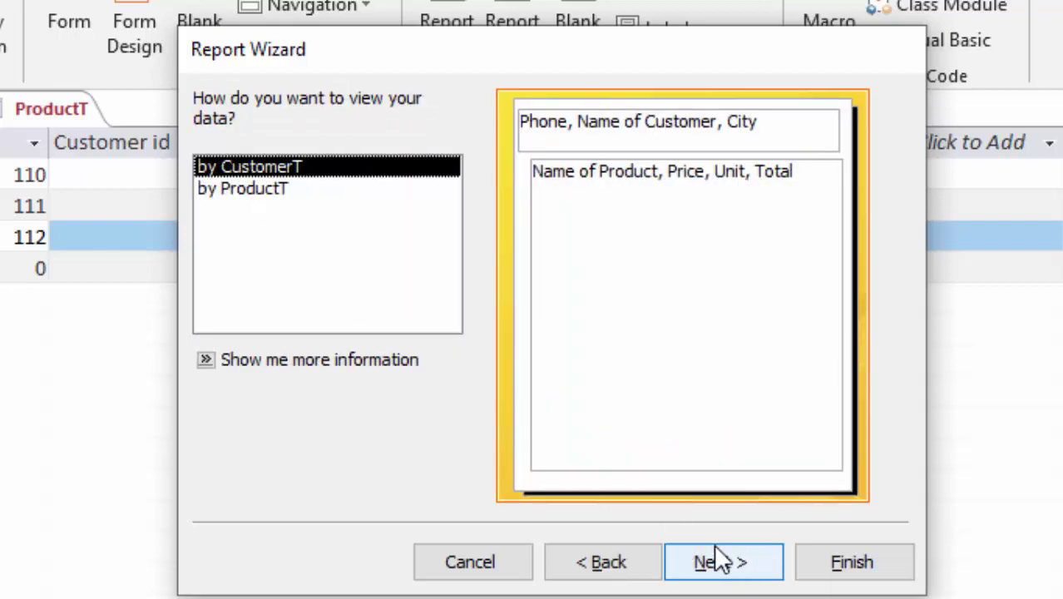
# View by CustomerT, group by Name of Customer, and accept the stepped portrait layout.
pyautogui.click(717, 562)
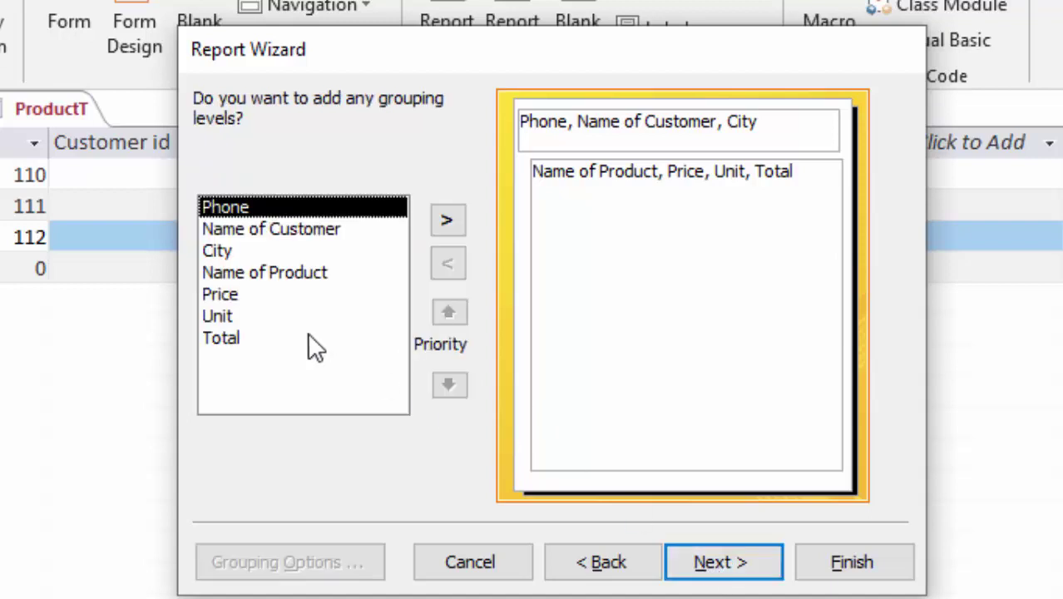
pyautogui.click(301, 229)
pyautogui.click(444, 219)
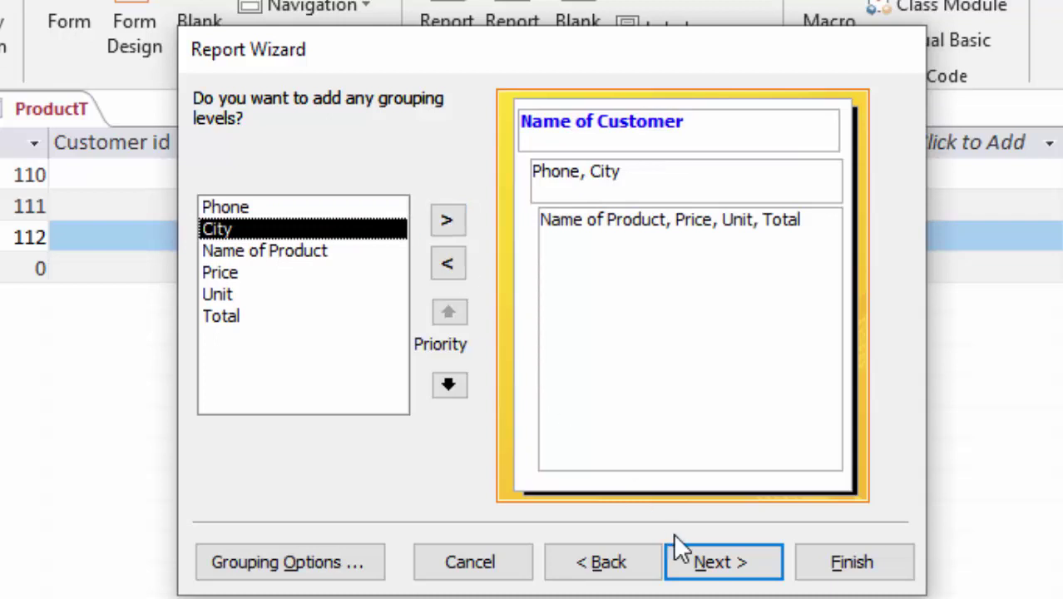
pyautogui.click(707, 563)
pyautogui.click(709, 563)
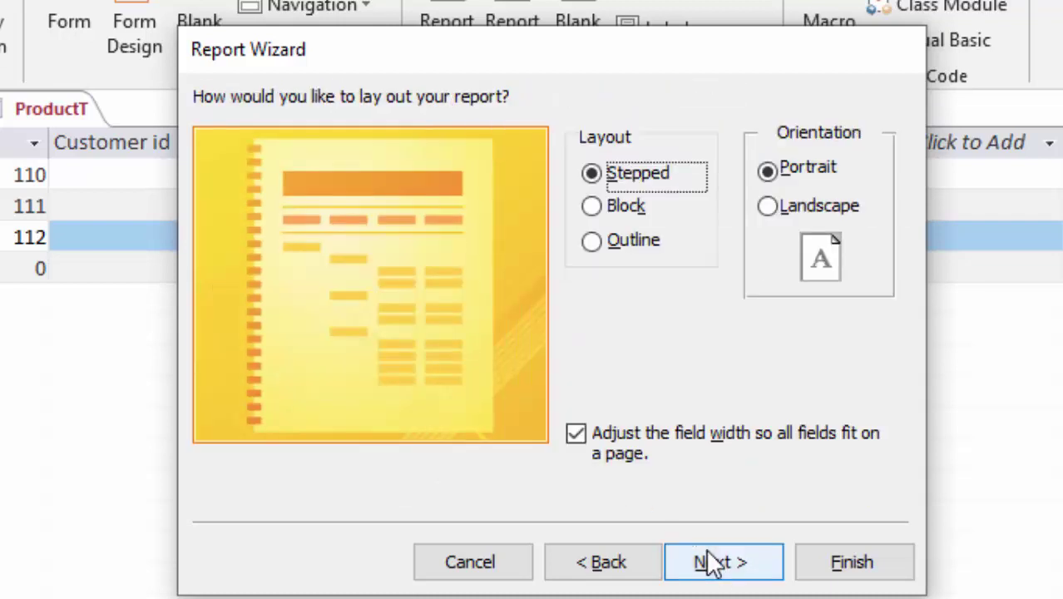
pyautogui.click(711, 563)
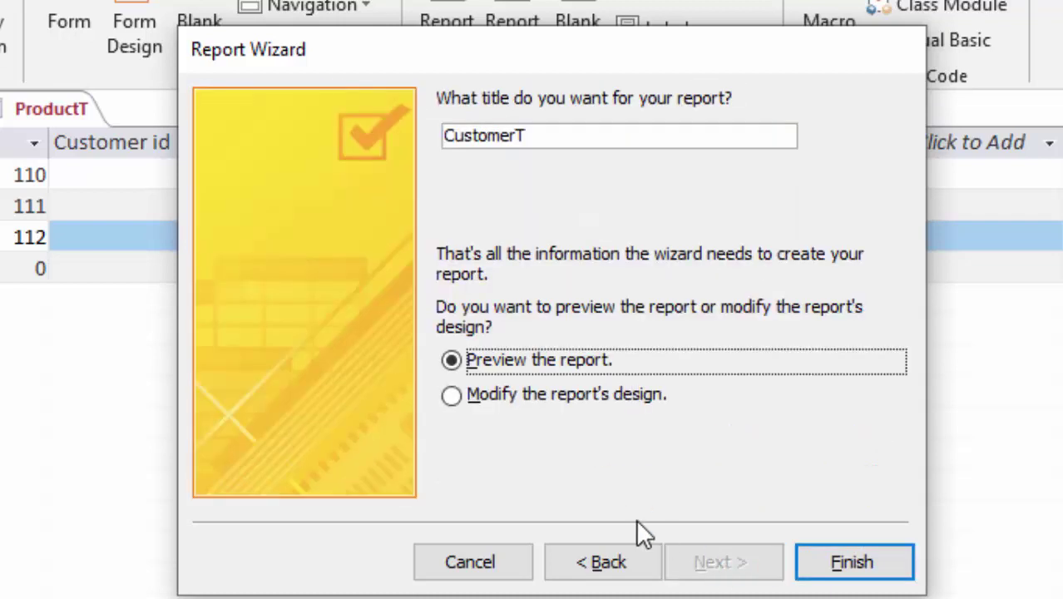
# Finish the CustomerT report, dismiss the Customer id prompt, and switch from preview to Design view.
pyautogui.click(854, 565)
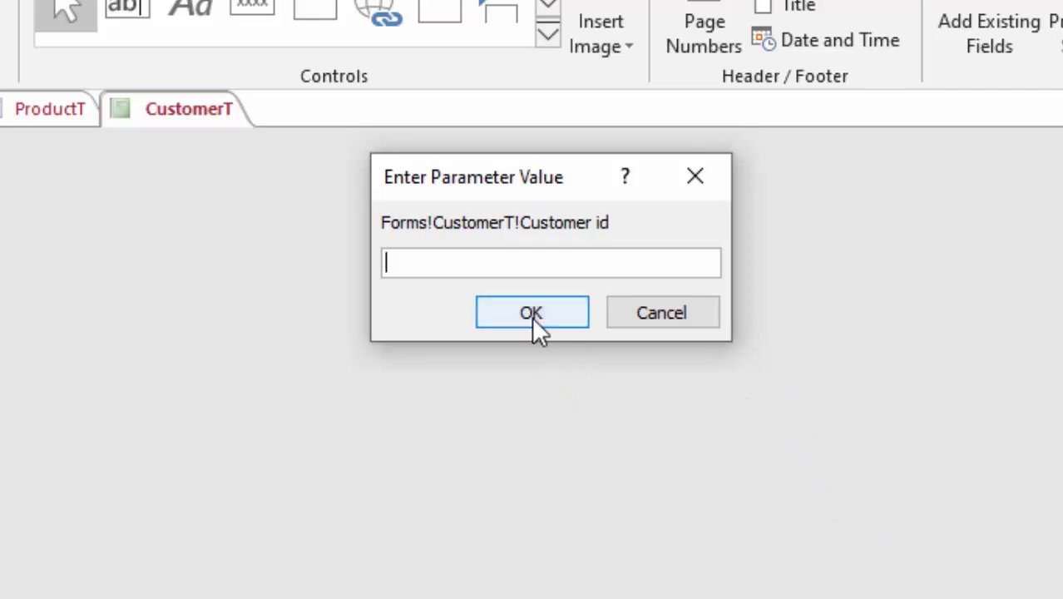
pyautogui.click(532, 316)
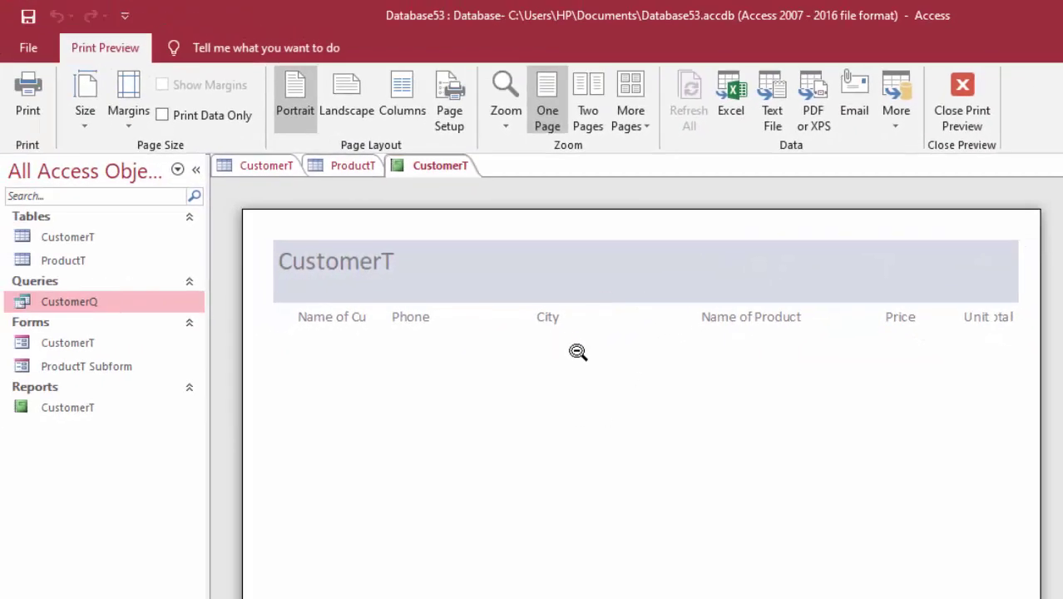
pyautogui.click(959, 115)
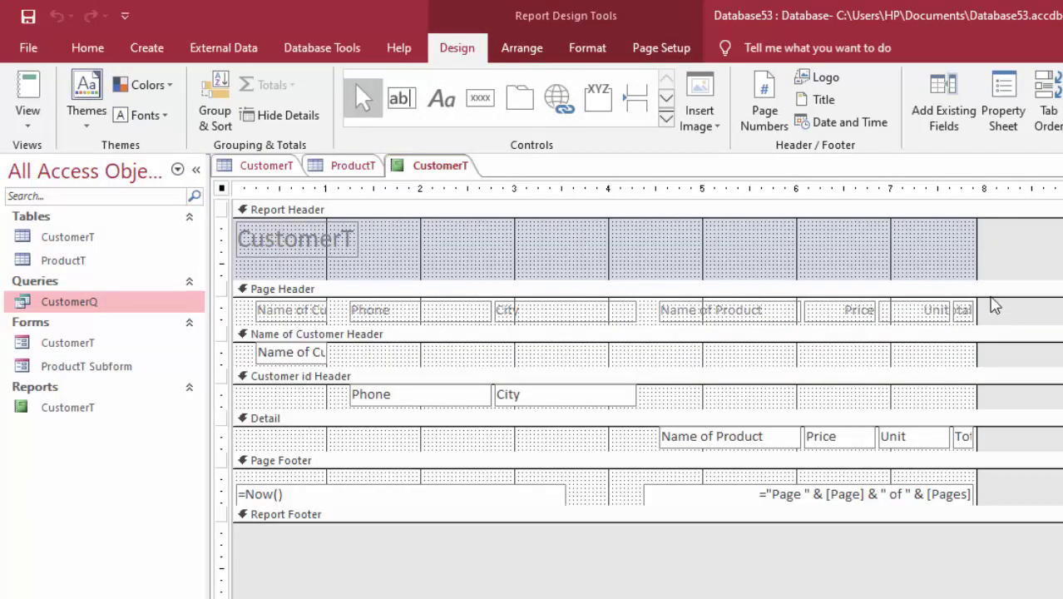
# Widen the report past 8 inches and widen the Total heading and detail field.
pyautogui.moveTo(977, 268); pyautogui.dragTo(1020, 318)
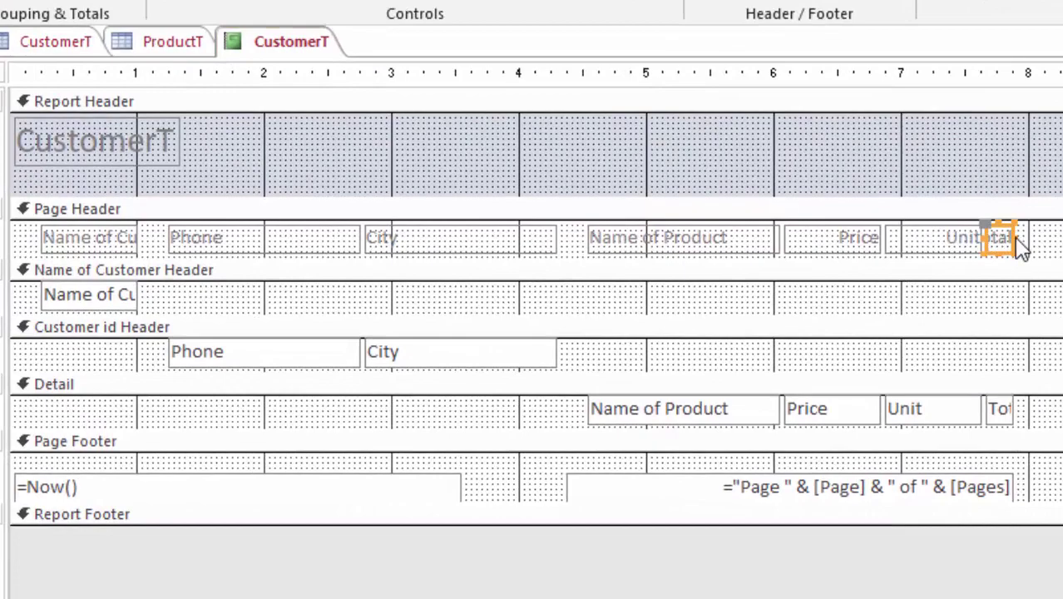
pyautogui.moveTo(1014, 239); pyautogui.dragTo(1061, 241)
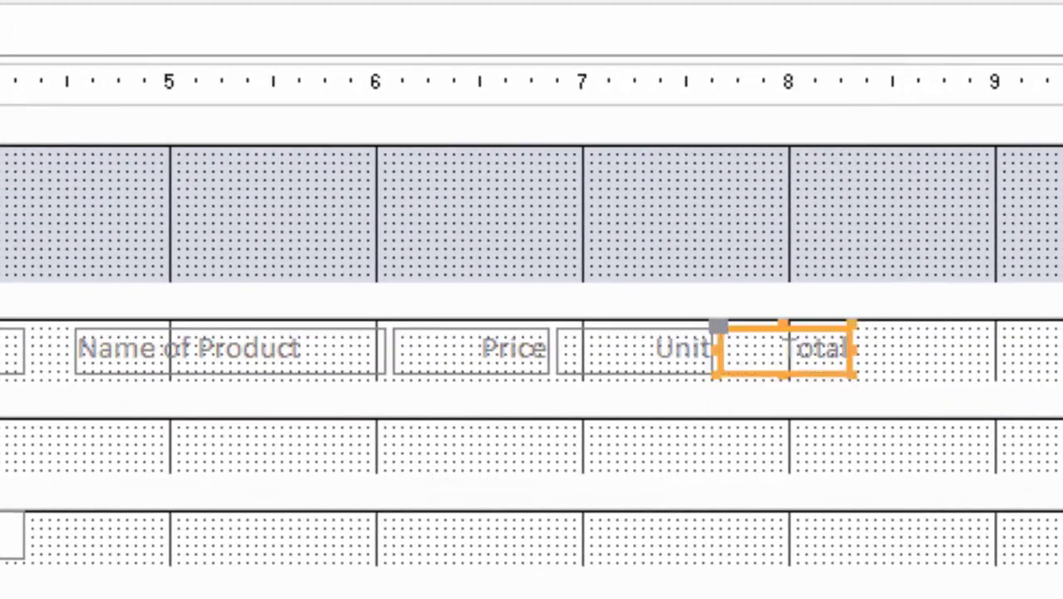
pyautogui.click(969, 439)
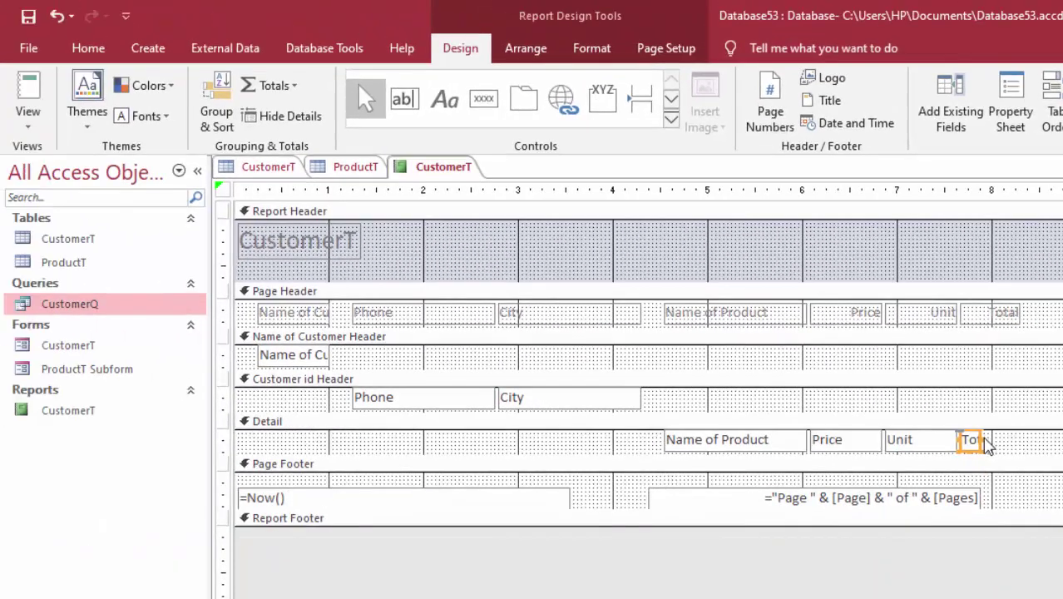
pyautogui.moveTo(981, 439); pyautogui.dragTo(1045, 451)
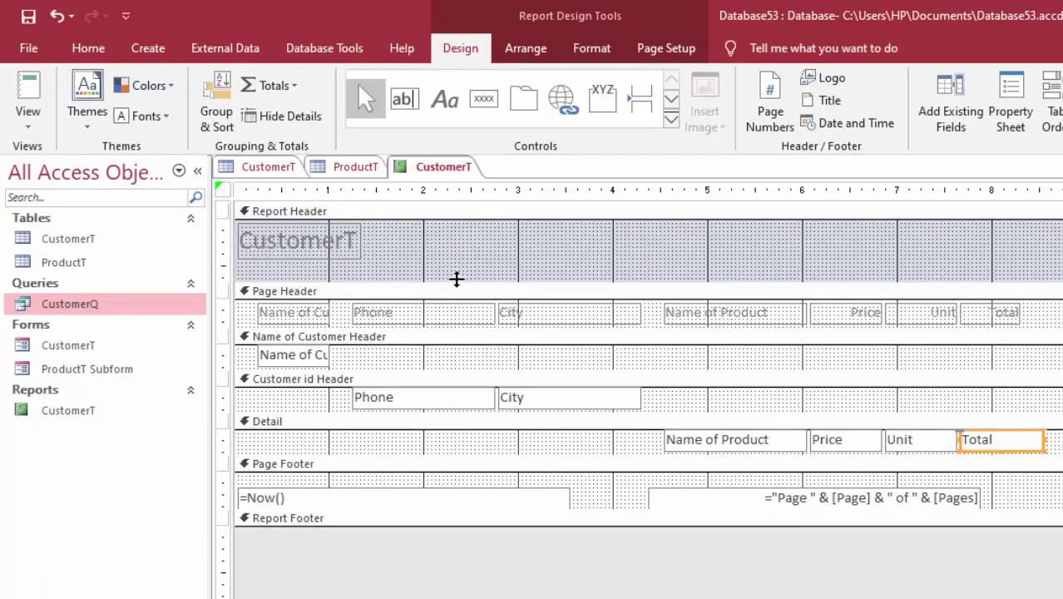
# Resize the Phone and Name of Customer headings and widen the Name of Customer group field.
pyautogui.click(323, 314)
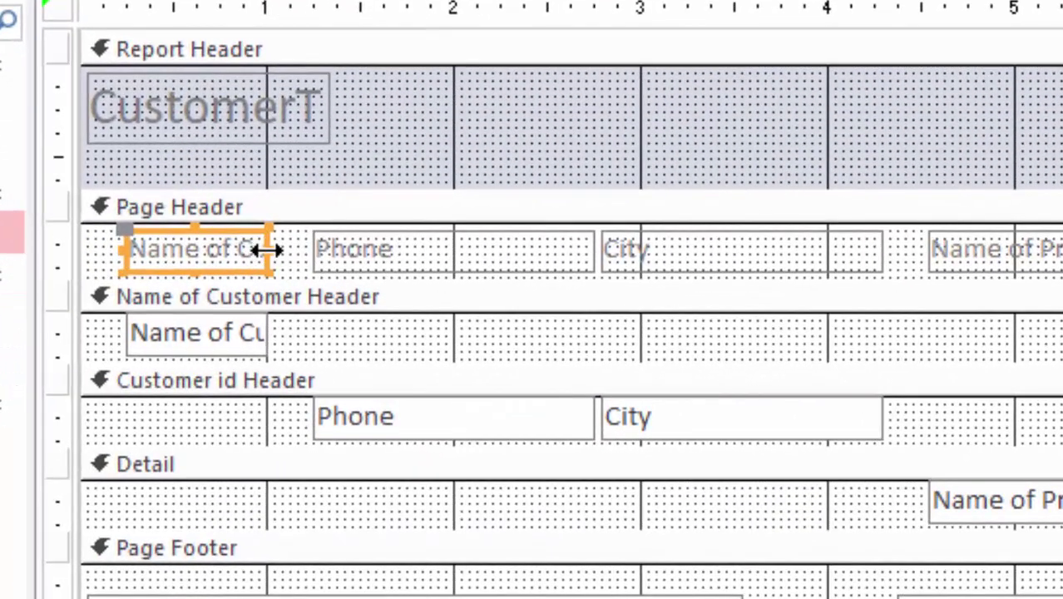
pyautogui.moveTo(268, 250); pyautogui.dragTo(298, 251)
pyautogui.click(566, 252)
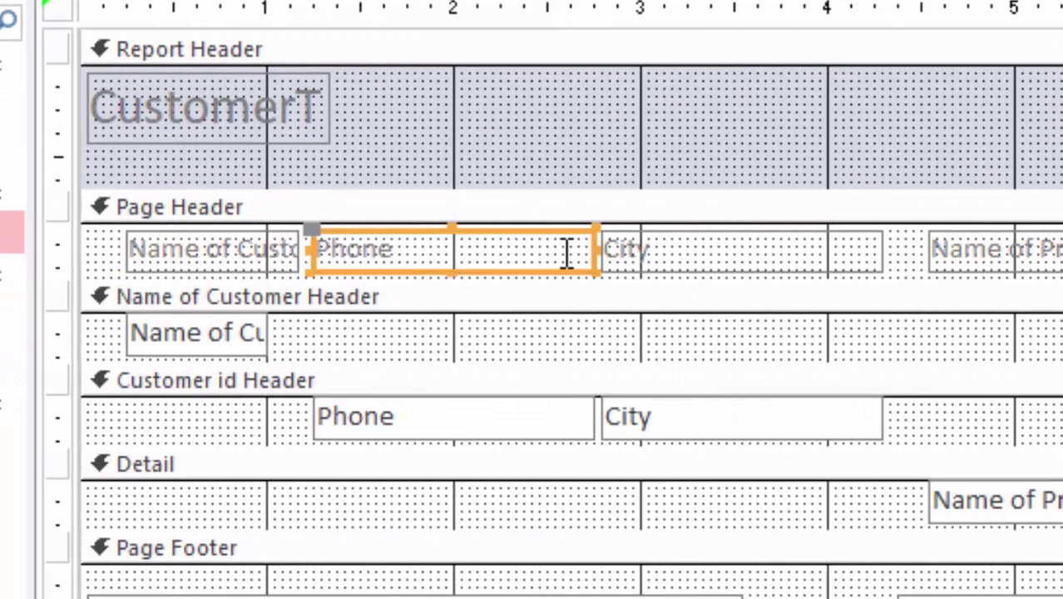
pyautogui.moveTo(596, 249); pyautogui.dragTo(520, 252)
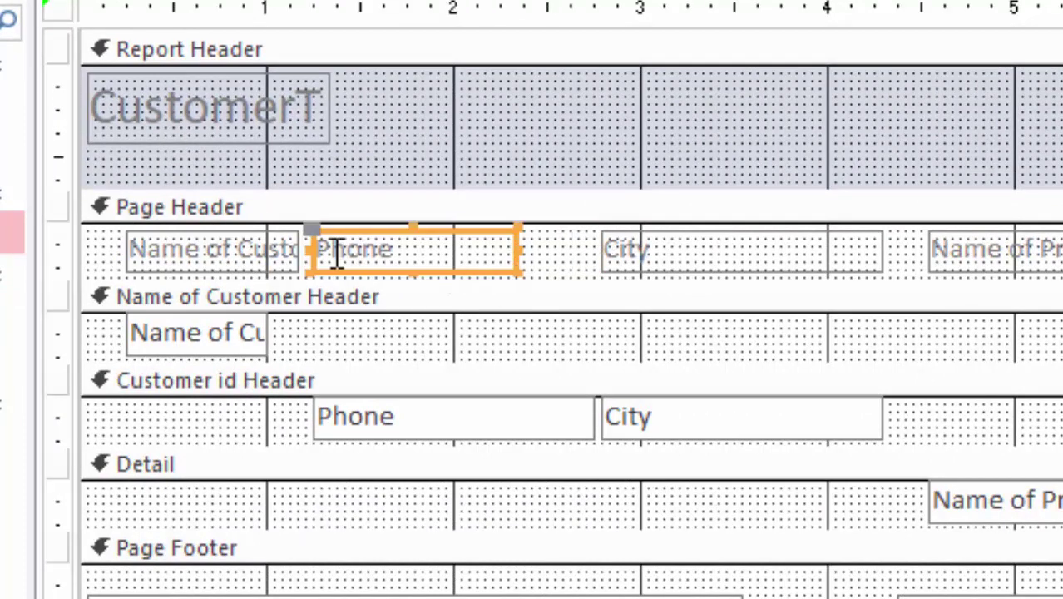
pyautogui.moveTo(312, 249); pyautogui.dragTo(350, 251)
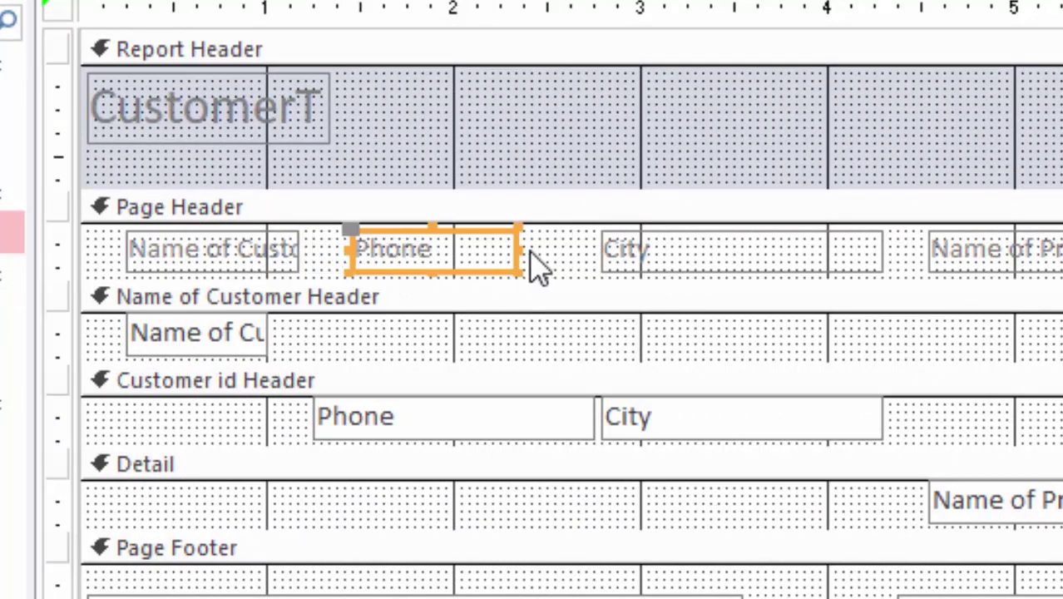
pyautogui.moveTo(515, 250); pyautogui.dragTo(580, 251)
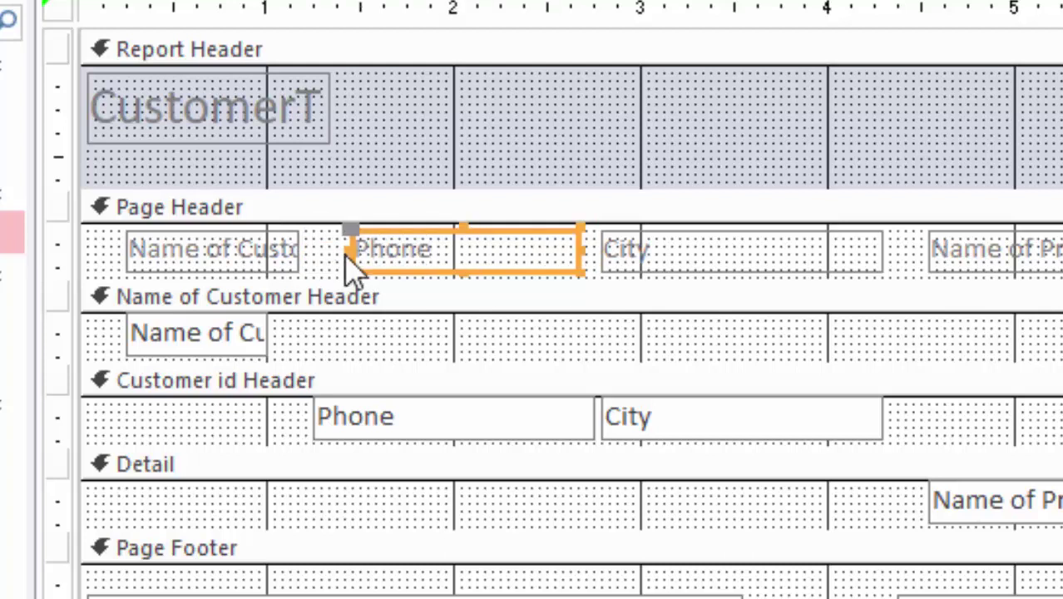
pyautogui.moveTo(351, 251); pyautogui.dragTo(381, 251)
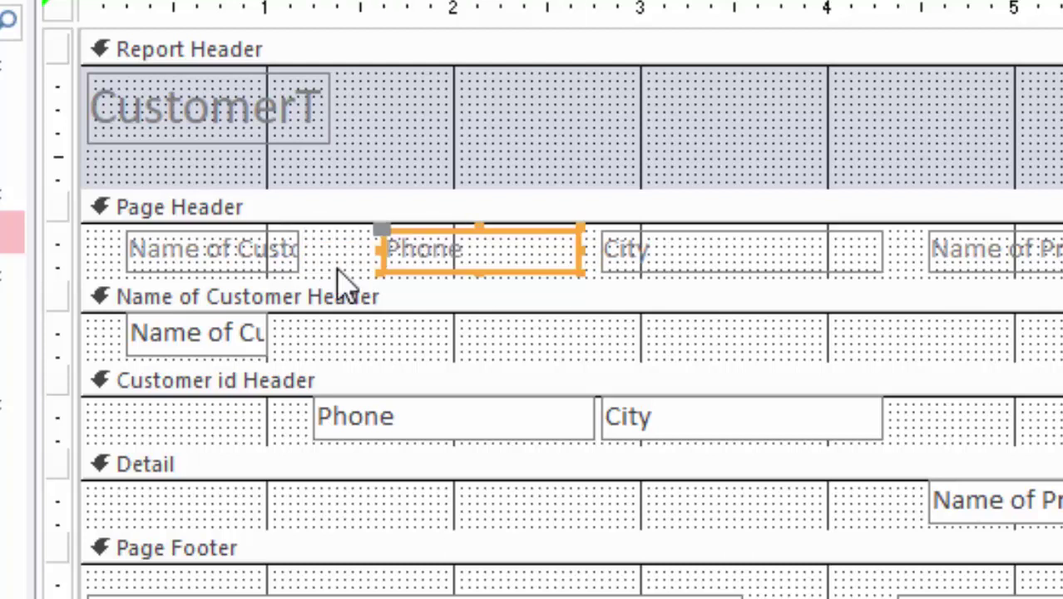
pyautogui.click(268, 260)
pyautogui.moveTo(300, 254); pyautogui.dragTo(378, 270)
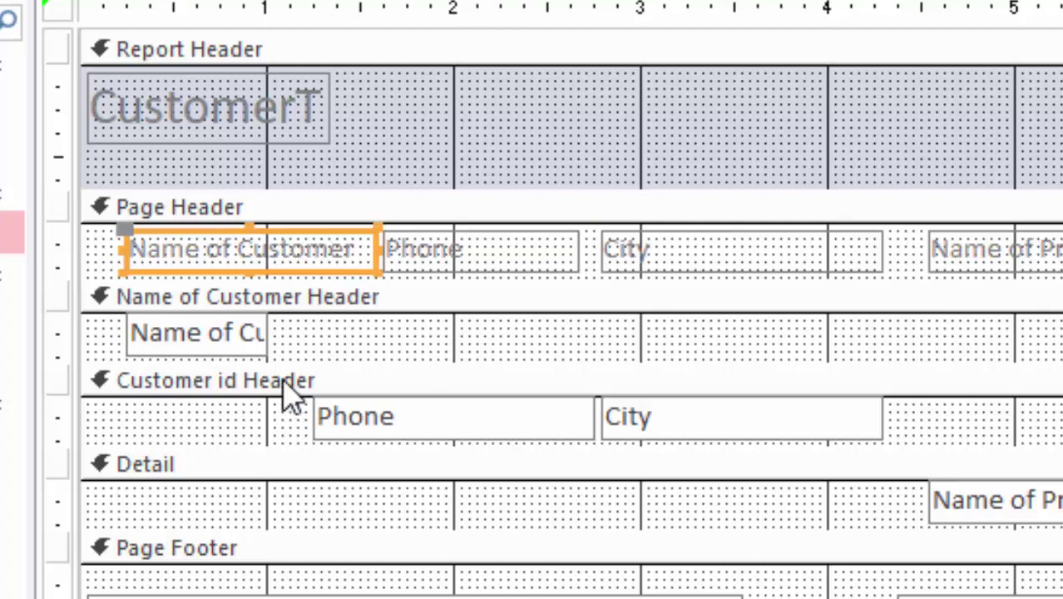
pyautogui.click(265, 352)
pyautogui.moveTo(268, 339)
pyautogui.mouseDown()
pyautogui.moveTo(354, 369)
pyautogui.moveTo(376, 343)
pyautogui.mouseUp()
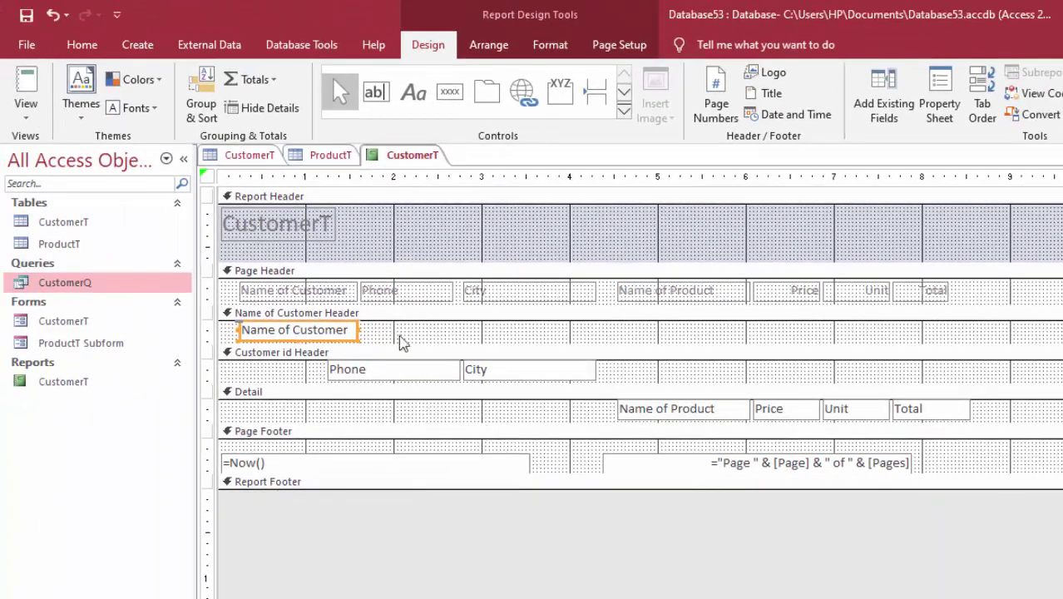
# Preview the finished report past the Customer id prompt, then close it.
pyautogui.click(26, 90)
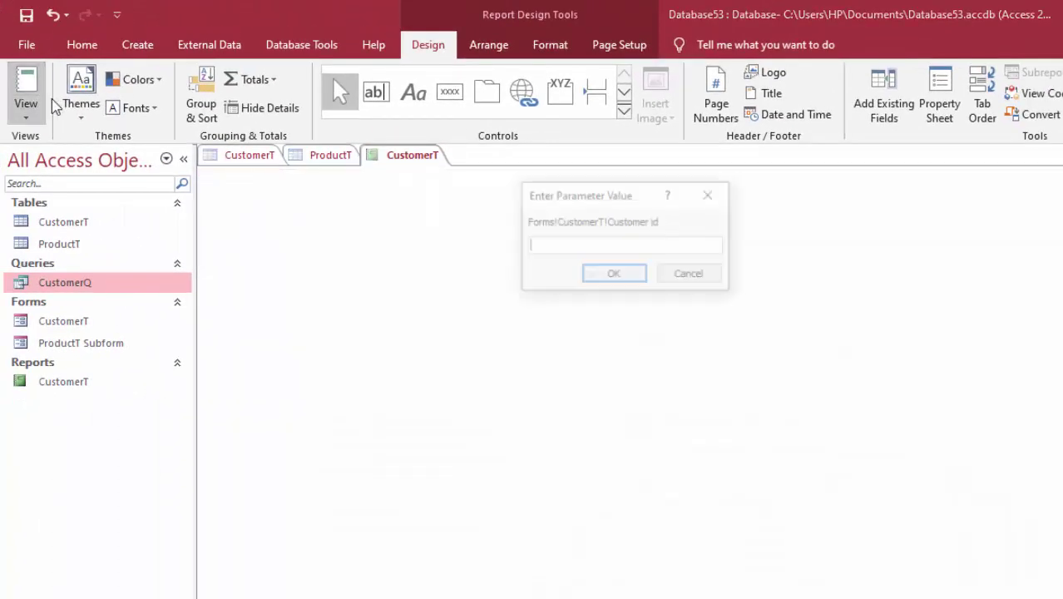
pyautogui.click(612, 276)
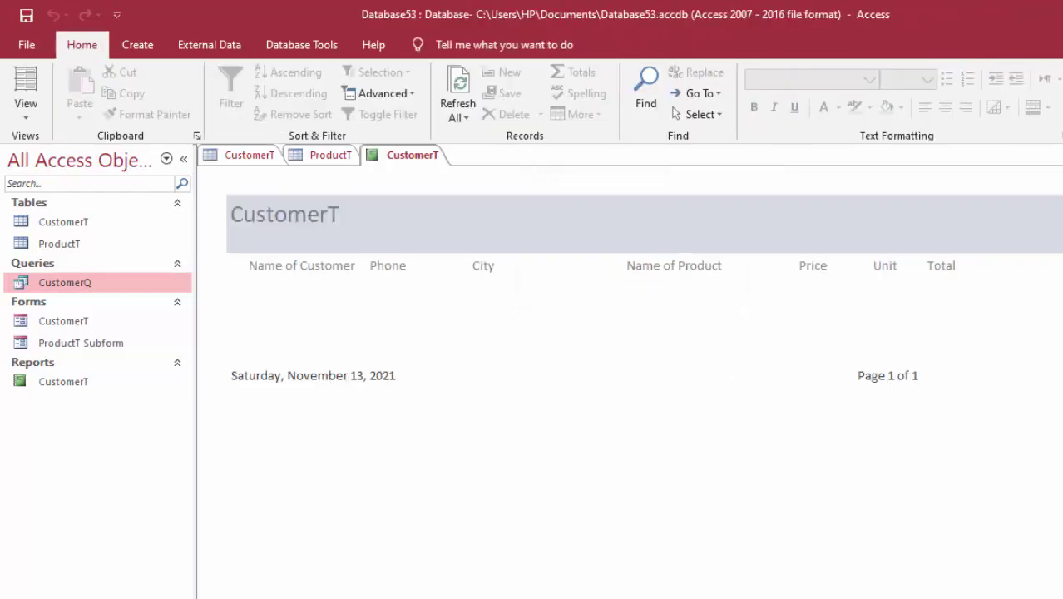
pyautogui.hotkey('ctrl', 'w')
# Answer the save prompt, open the CustomerT form, and select customer 2 (Shyam).
pyautogui.click(566, 395)
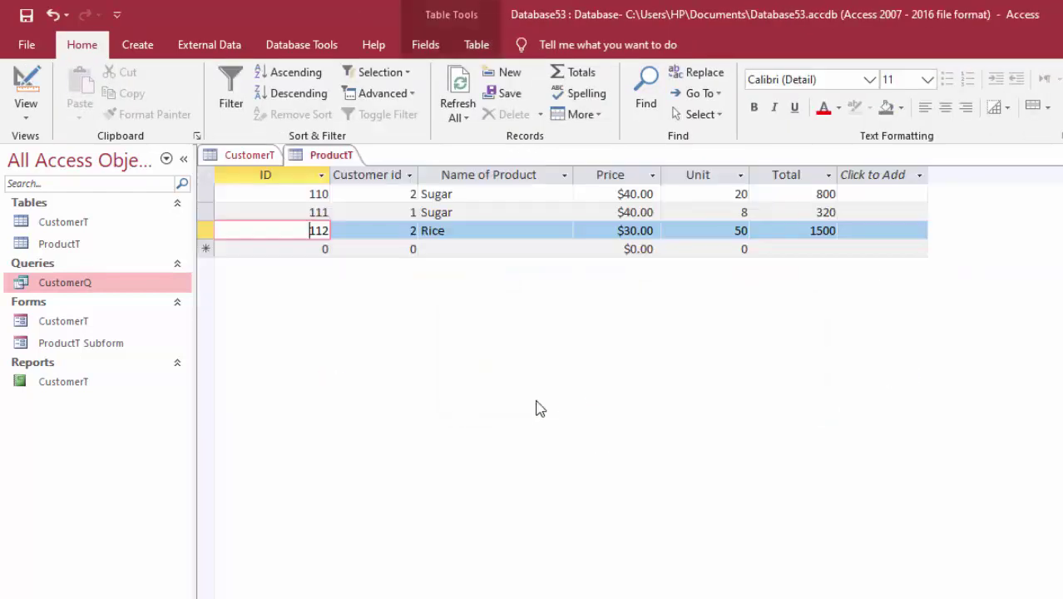
pyautogui.doubleClick(113, 323)
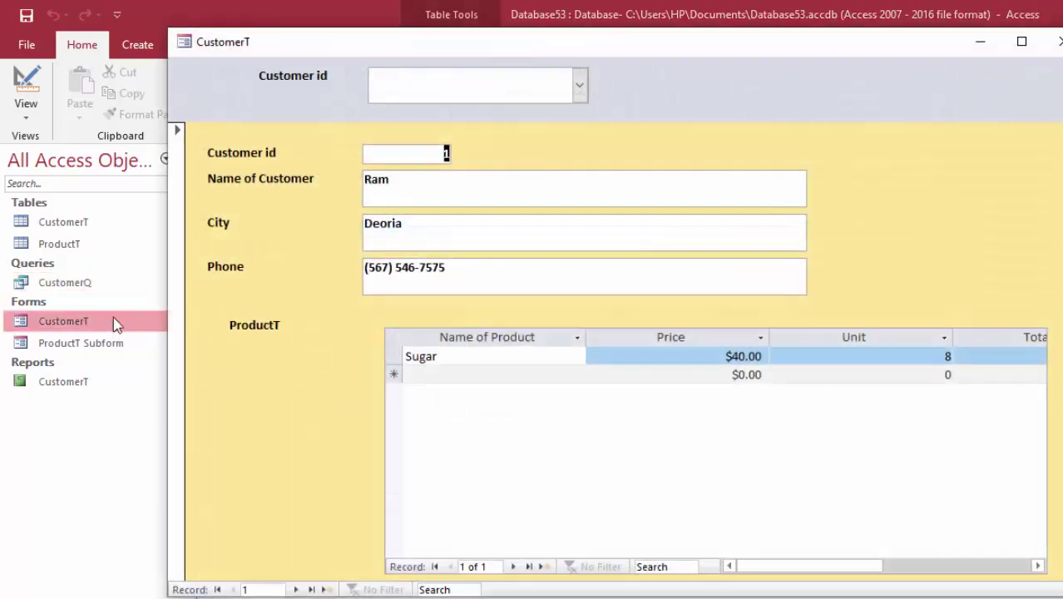
pyautogui.click(582, 99)
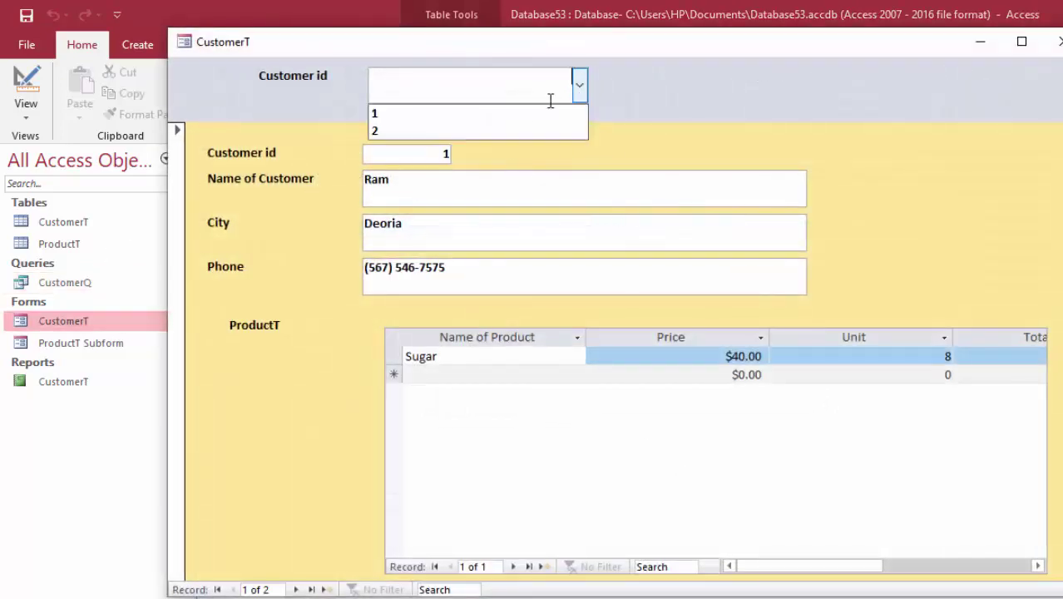
pyautogui.click(499, 129)
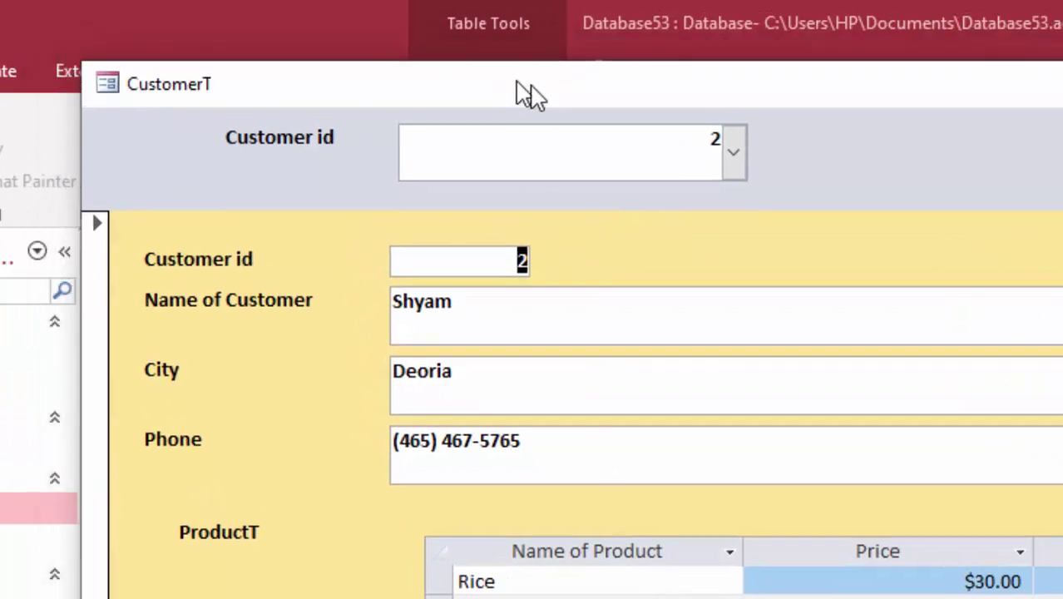
# Open the CustomerT report and move the form window aside to reveal it.
pyautogui.moveTo(479, 74); pyautogui.dragTo(675, 98)
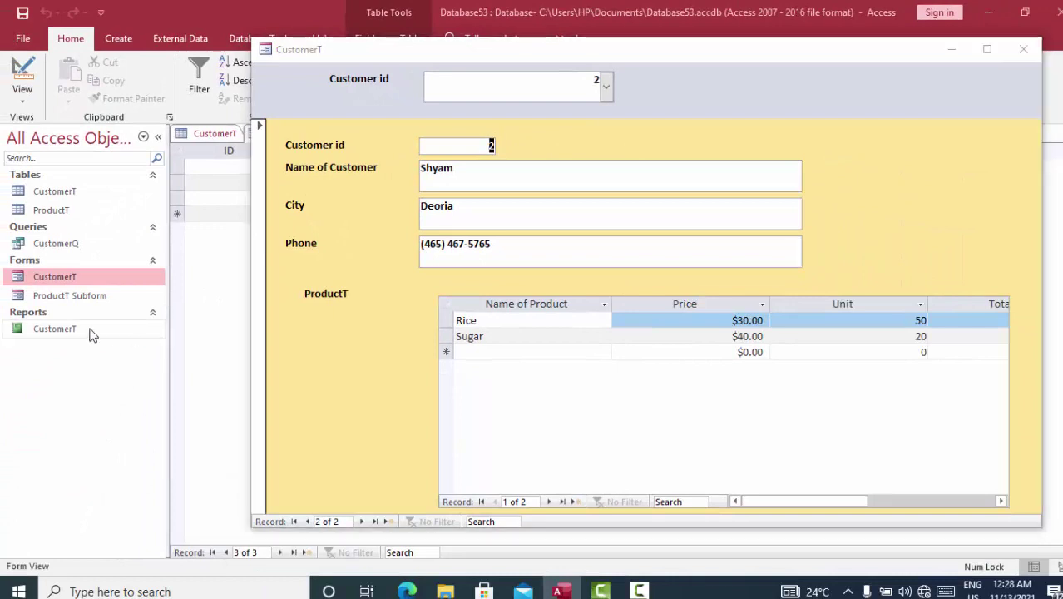
pyautogui.doubleClick(55, 329)
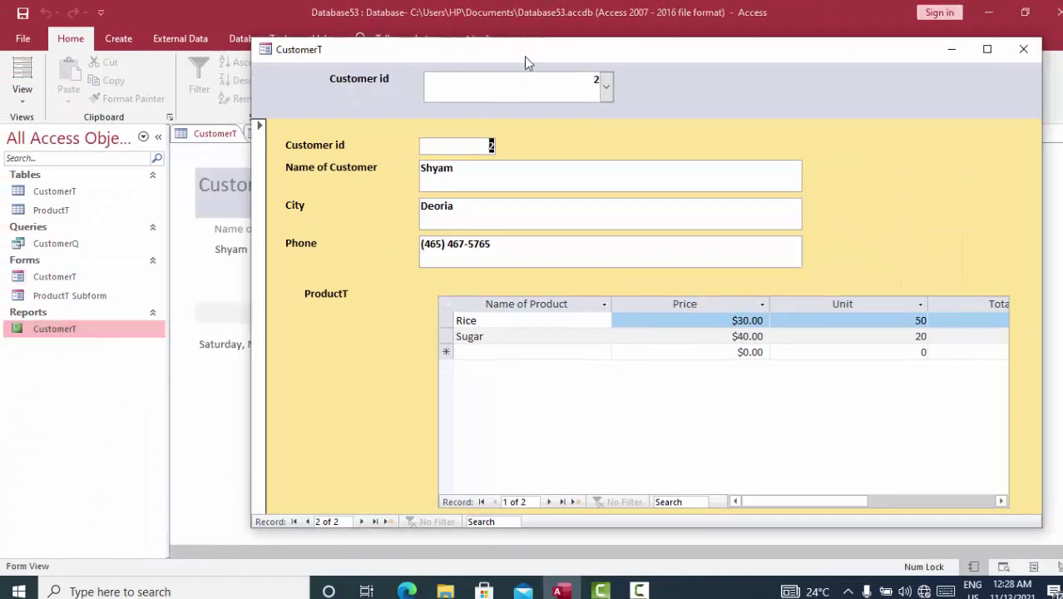
pyautogui.moveTo(521, 75); pyautogui.dragTo(491, 462)
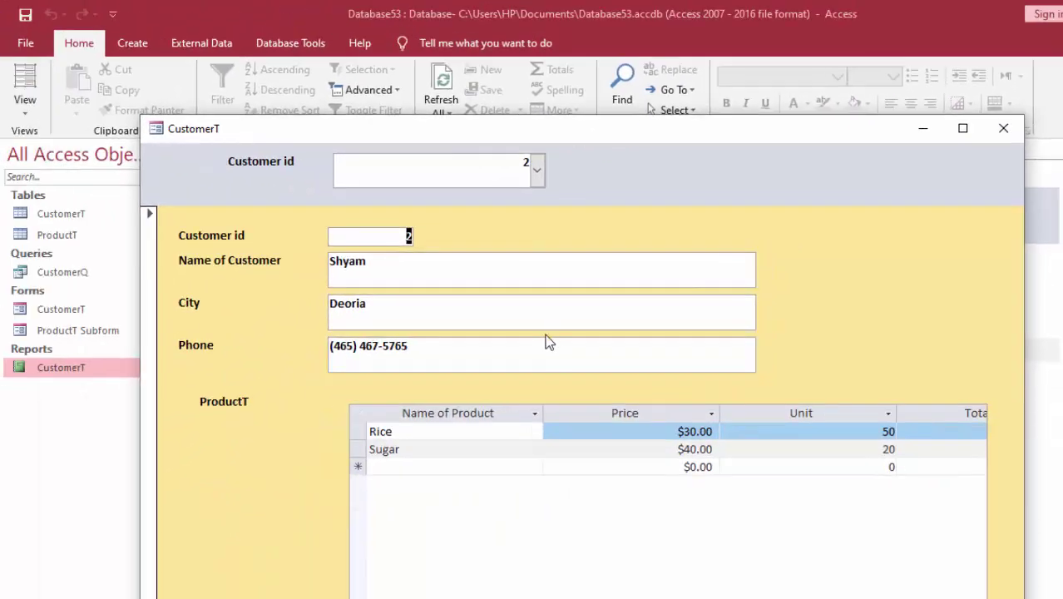
# In the ProductT subform's new row, enter Agarbatti with price 3 and unit 5.
pyautogui.click(425, 473)
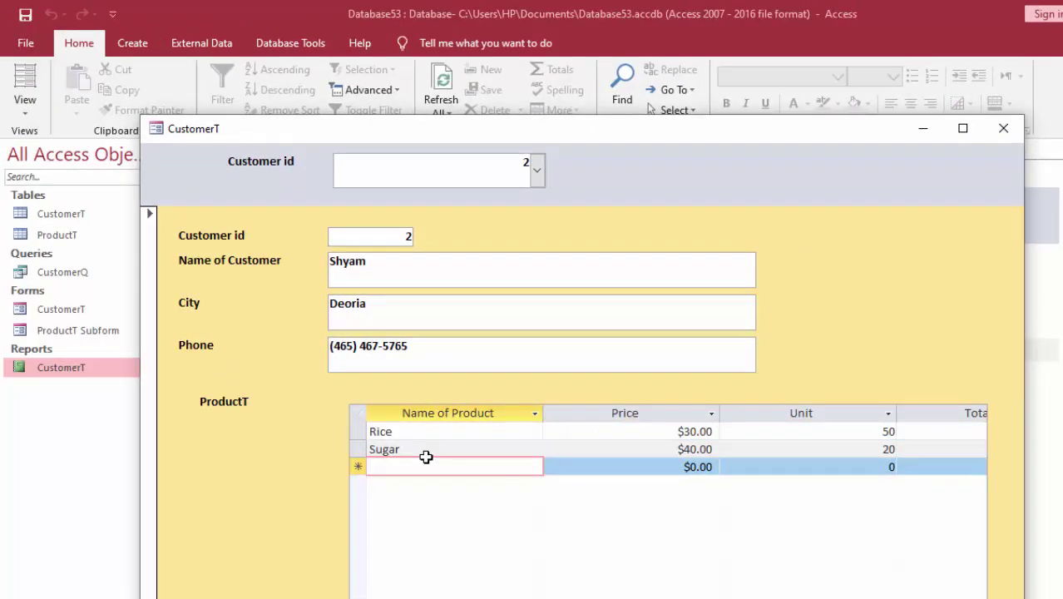
pyautogui.write('Ag')
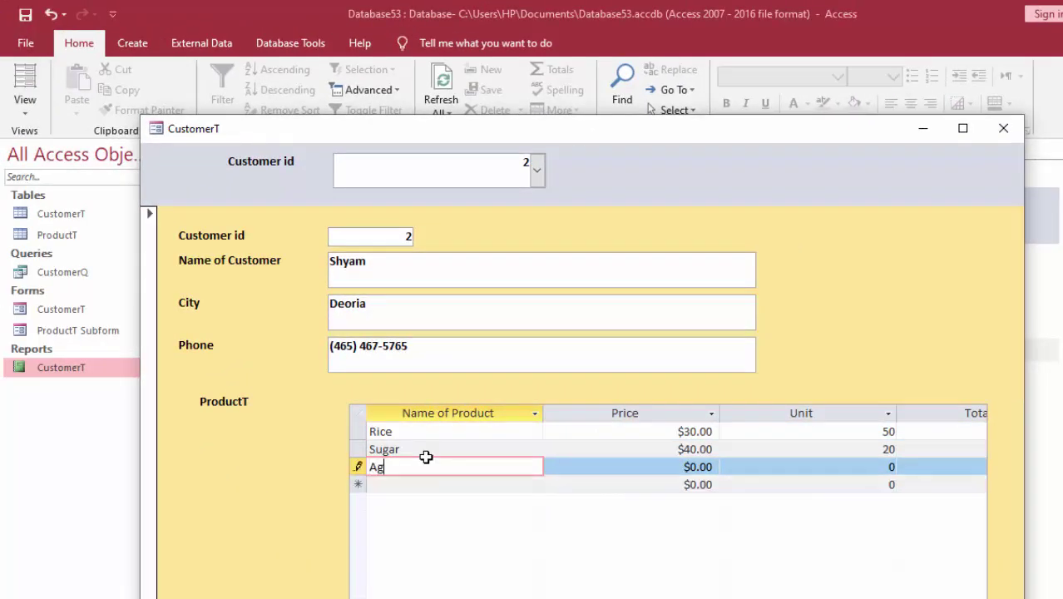
pyautogui.write('arbatt')
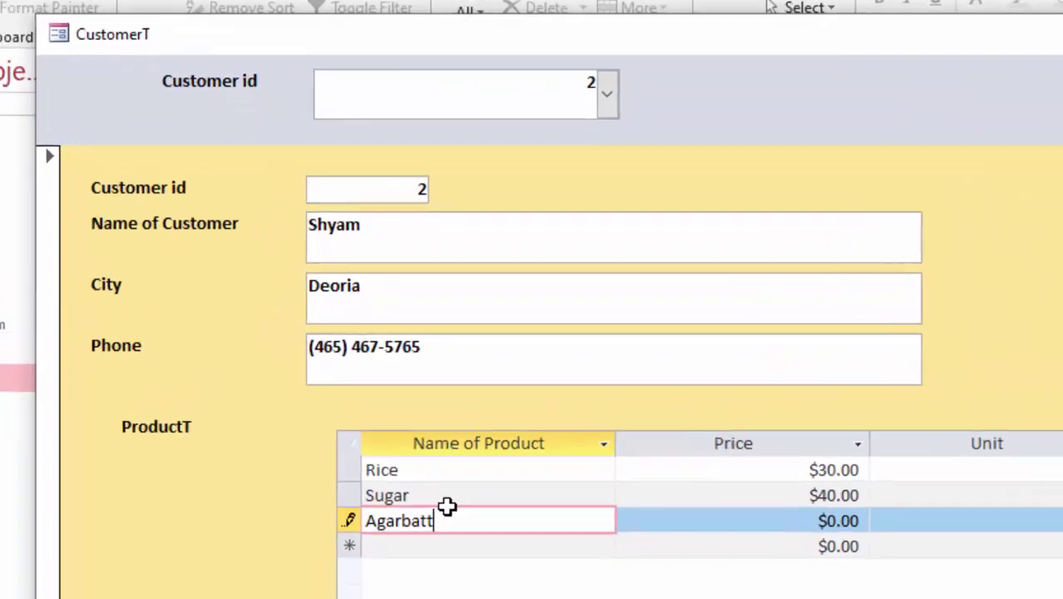
pyautogui.write('i')
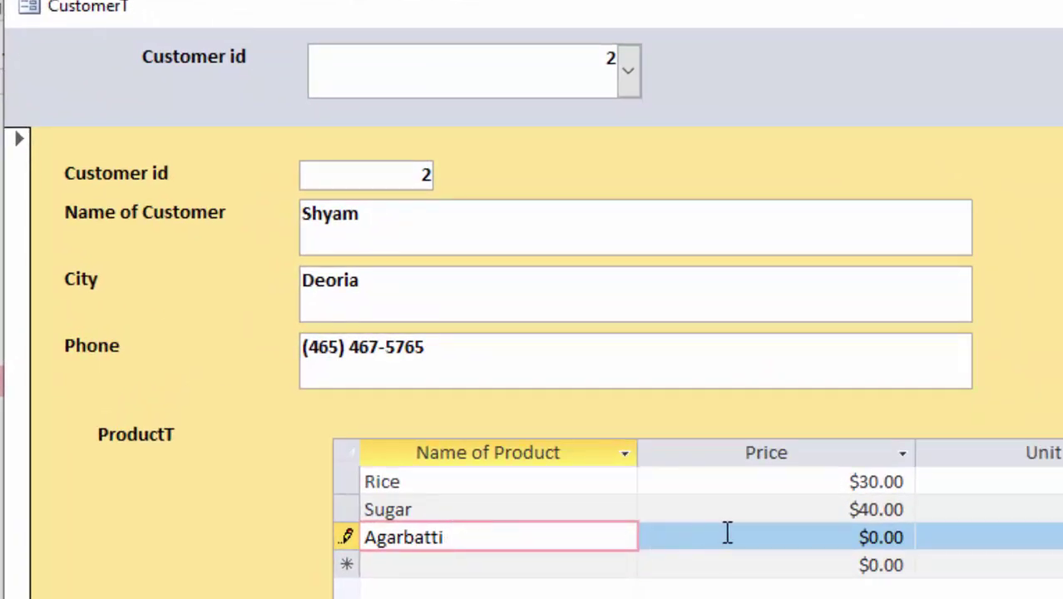
pyautogui.click(800, 545)
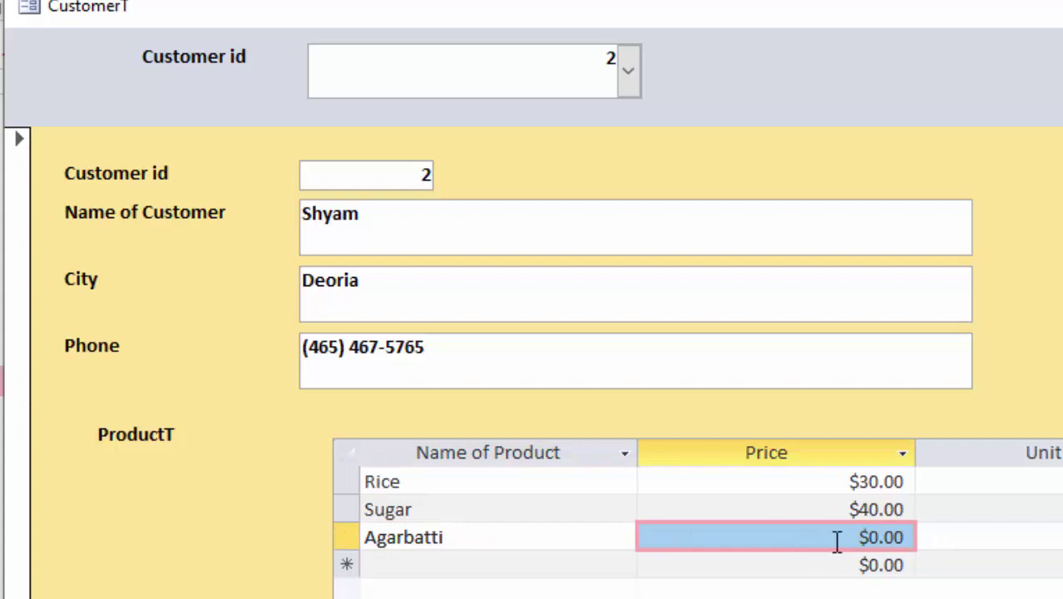
pyautogui.moveTo(837, 540); pyautogui.dragTo(1004, 532)
pyautogui.write('30')
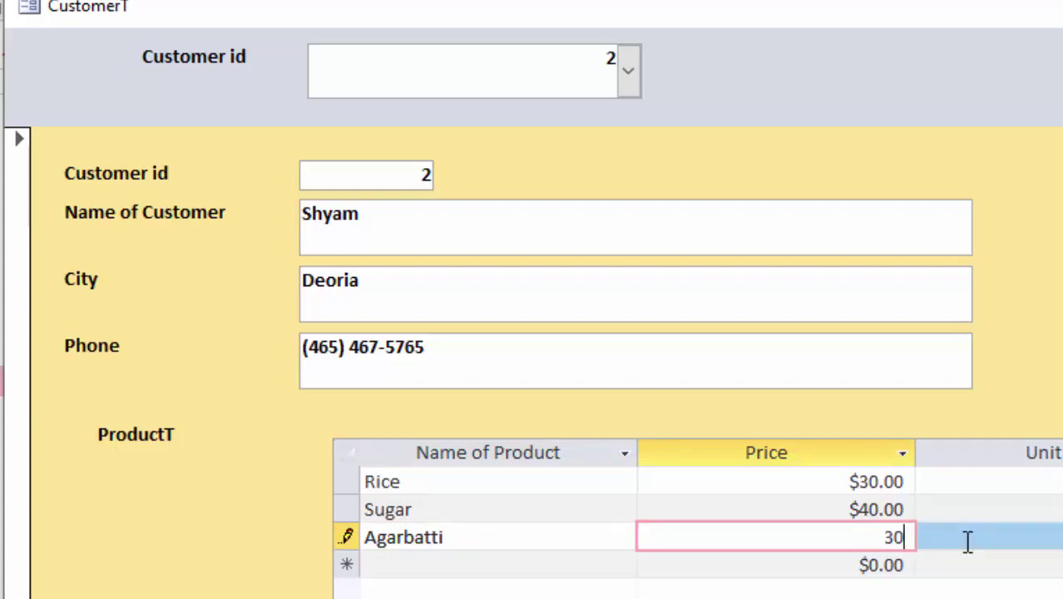
pyautogui.press('Tab')
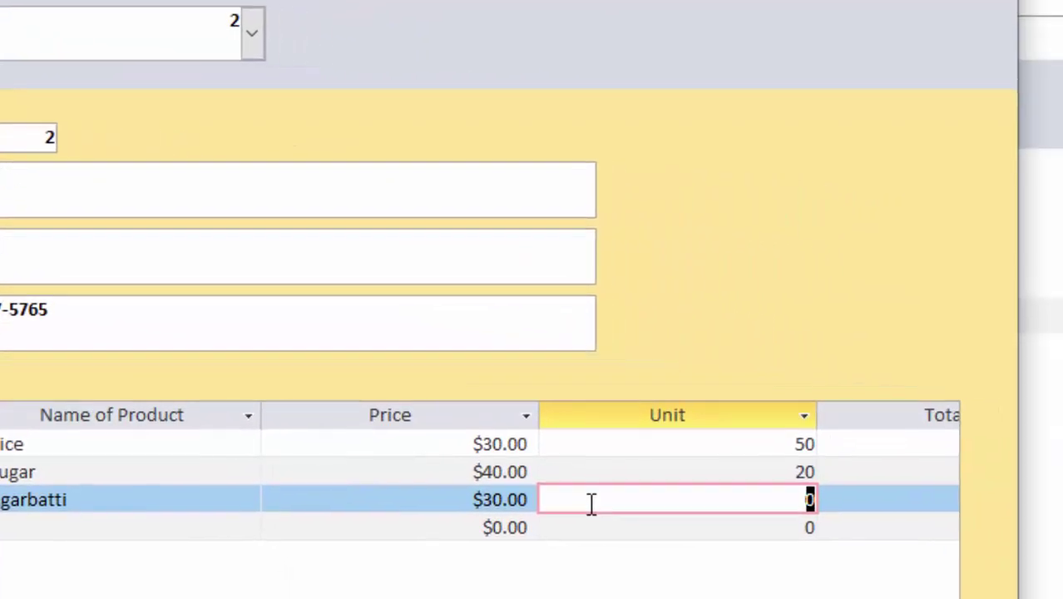
pyautogui.press('Tab')
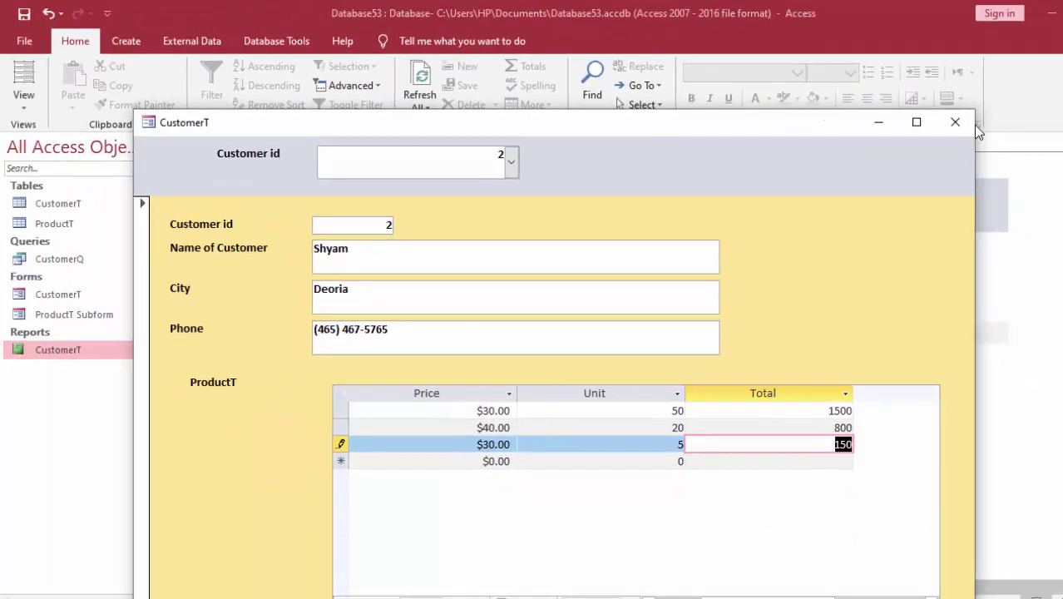
# Close and reopen the CustomerT form, selecting customer 2, Shyam.
pyautogui.click(955, 122)
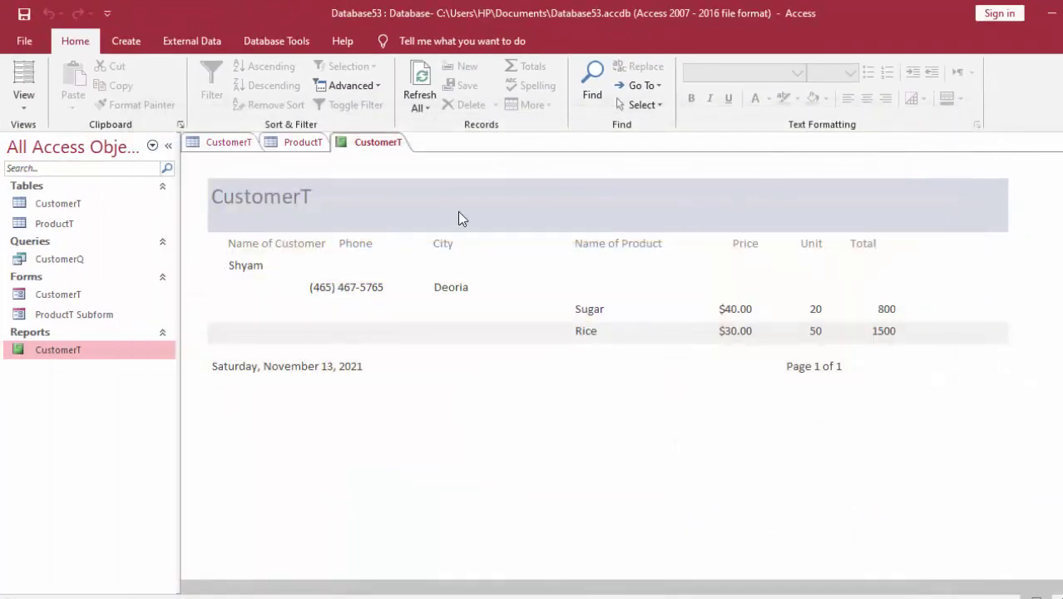
pyautogui.doubleClick(100, 296)
pyautogui.click(530, 78)
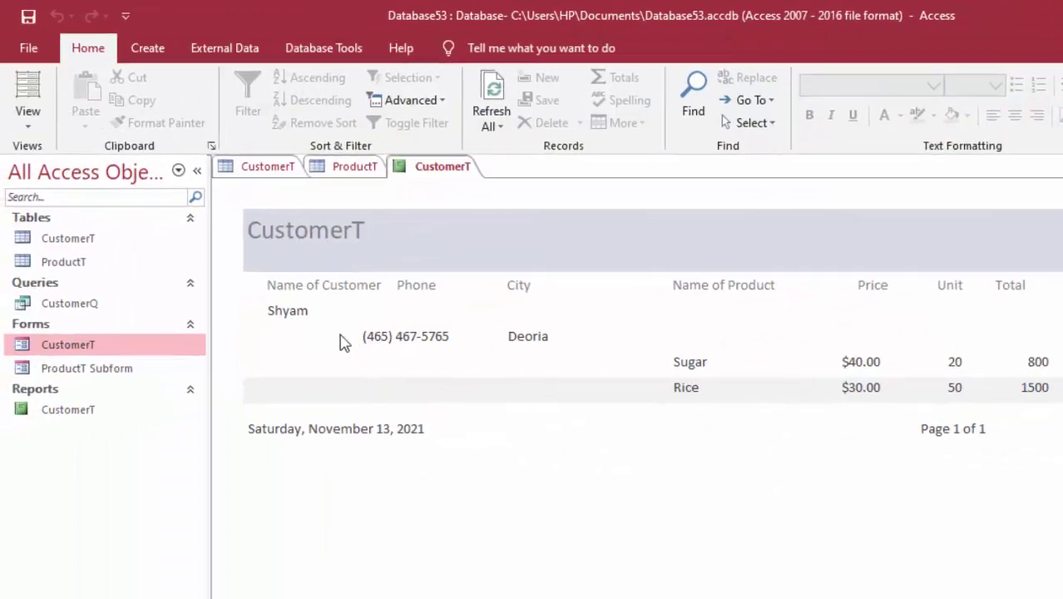
pyautogui.doubleClick(154, 347)
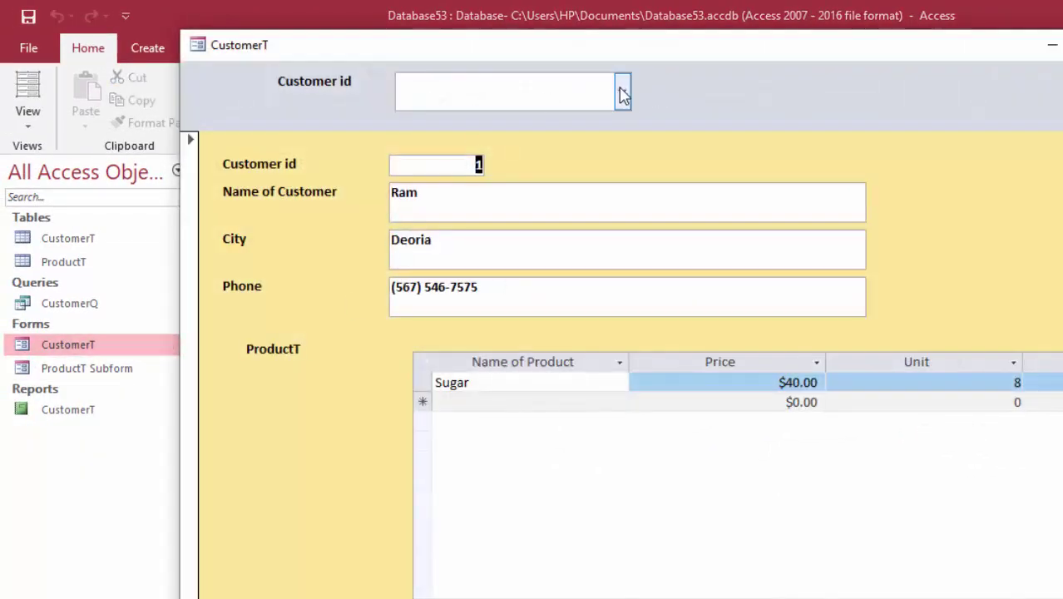
pyautogui.click(621, 91)
pyautogui.click(546, 142)
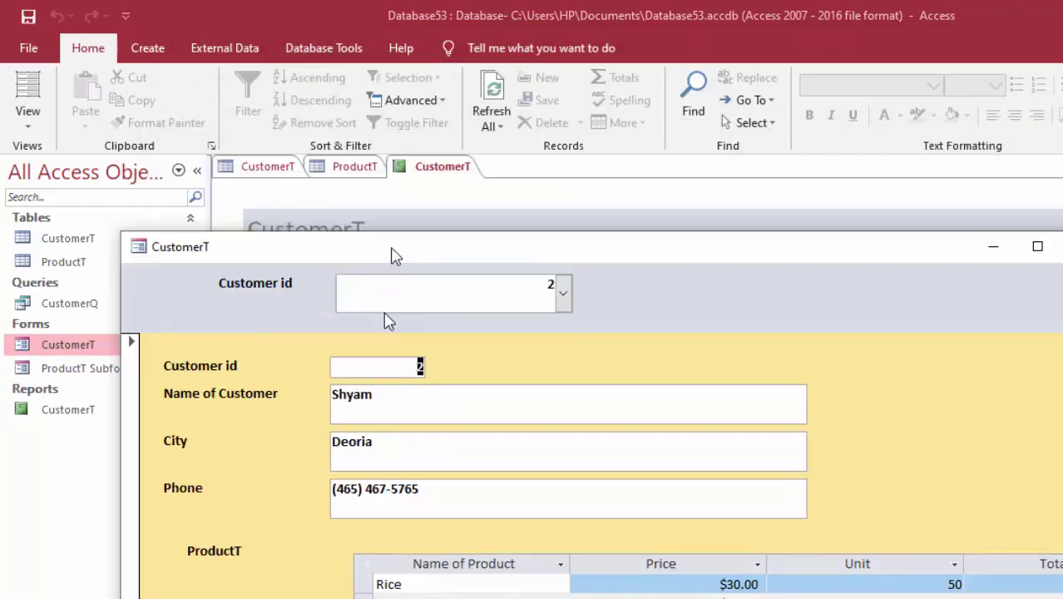
# Minimize the form and refresh the CustomerT report to show Agarbatti.
pyautogui.moveTo(455, 54); pyautogui.dragTo(386, 369)
pyautogui.click(982, 359)
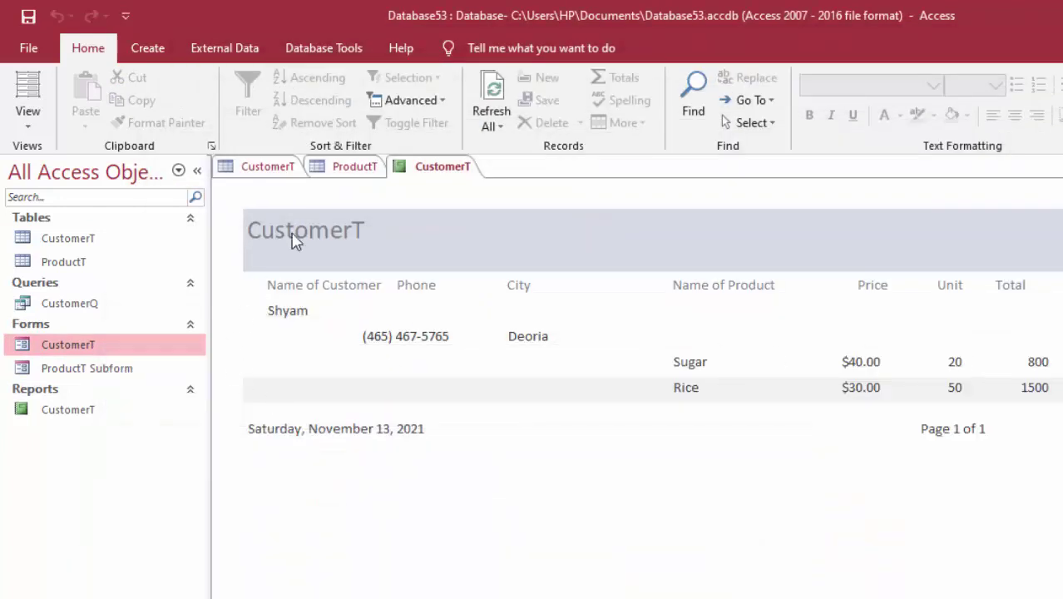
pyautogui.click(492, 98)
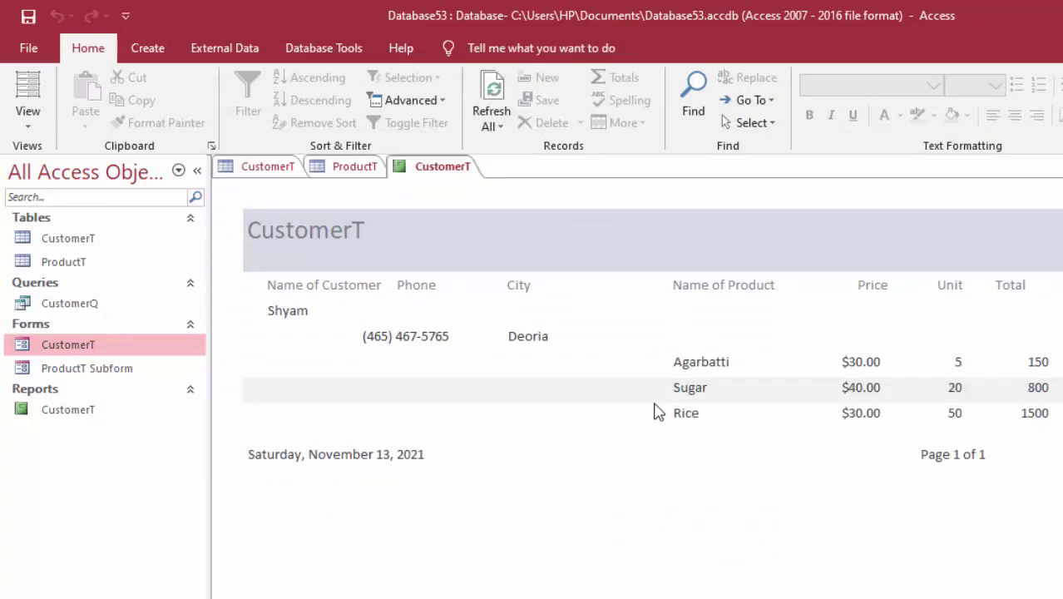